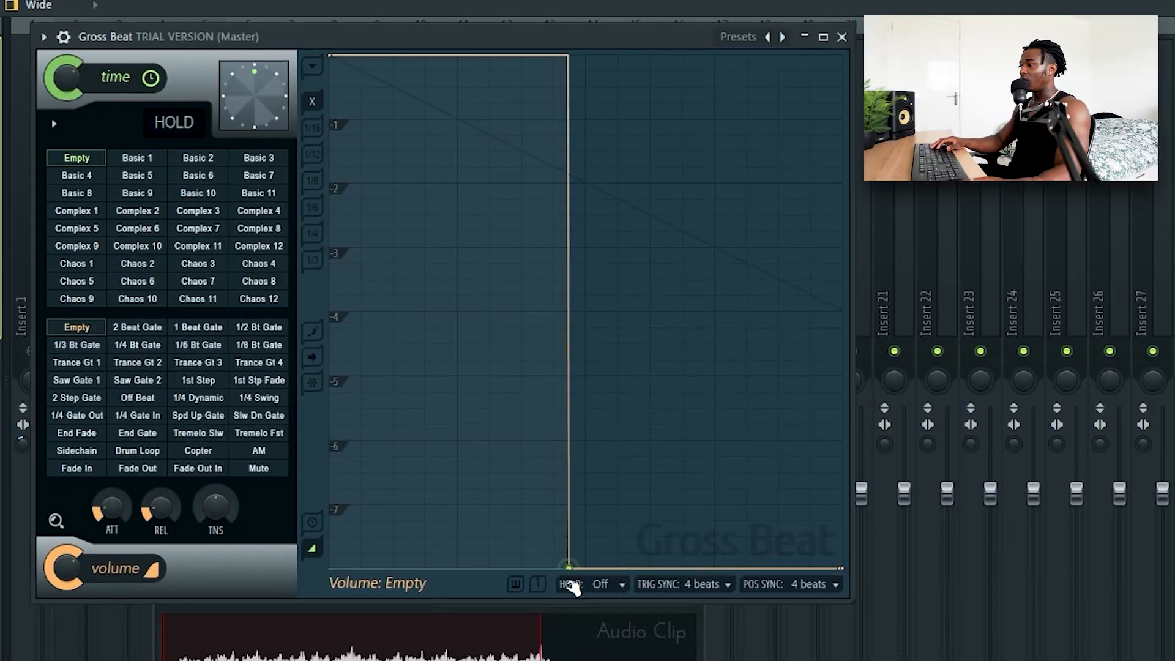
- Shift the drop point of Gross Beat's Empty volume envelope to the end of the cycle
mouse_move(569, 580)
mouse_down()
mouse_move(575, 255)
mouse_move(608, 357)
mouse_move(610, 307)
mouse_move(611, 336)
mouse_move(596, 343)
mouse_move(591, 230)
mouse_move(567, 581)
mouse_up()
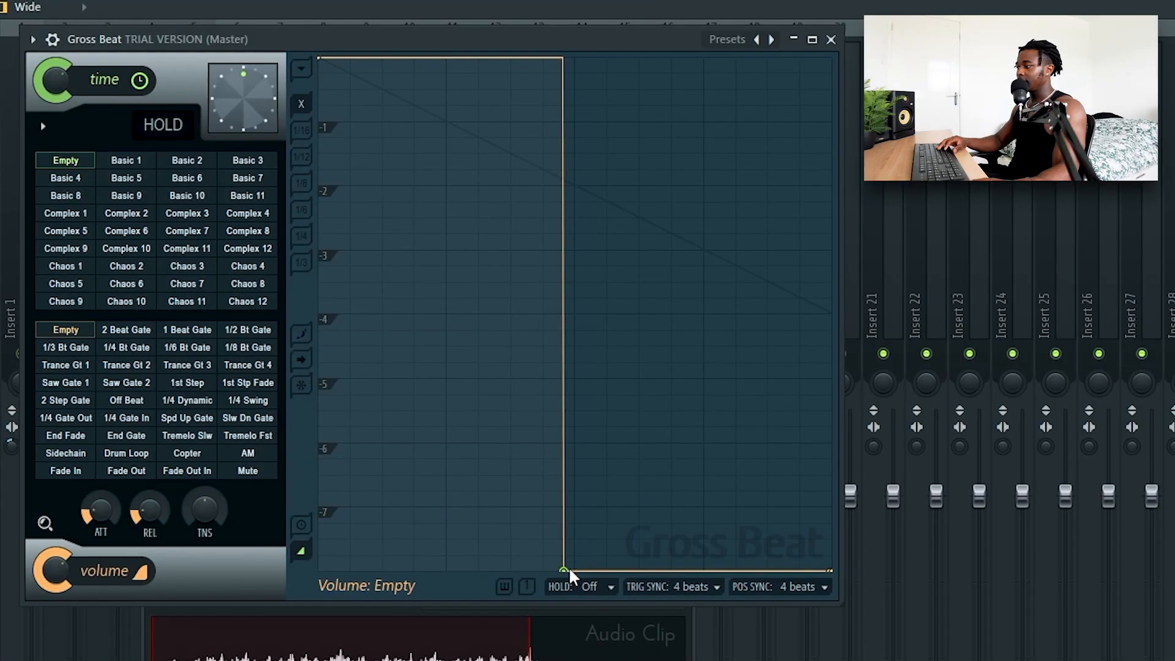
click(601, 534)
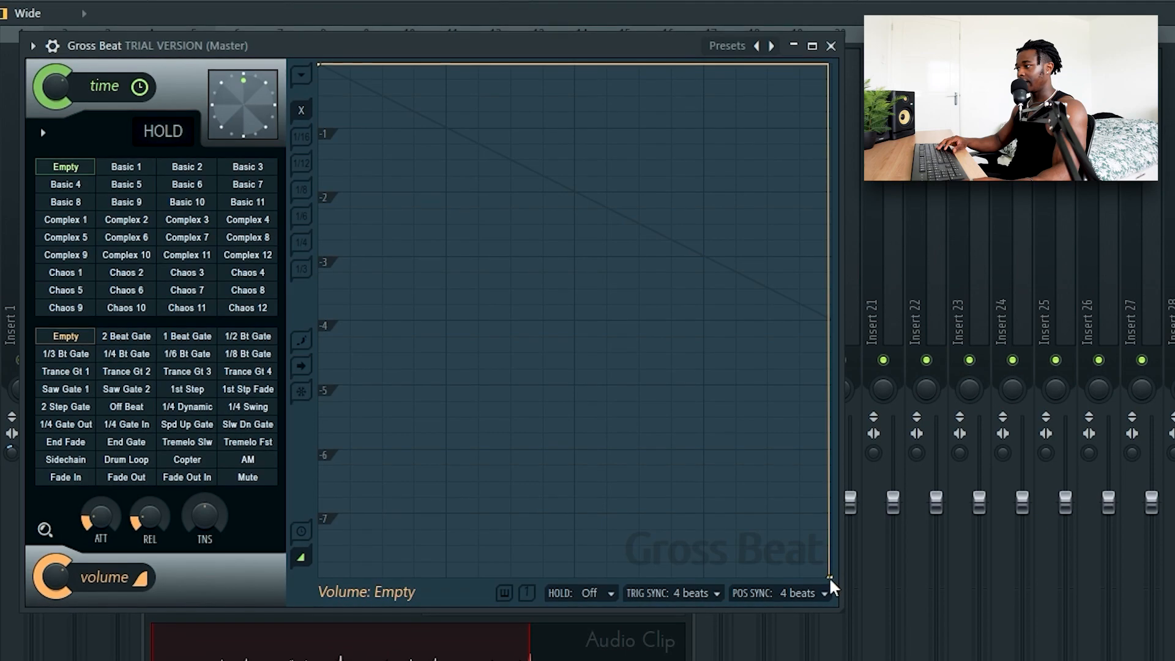
drag(831, 581, 804, 620)
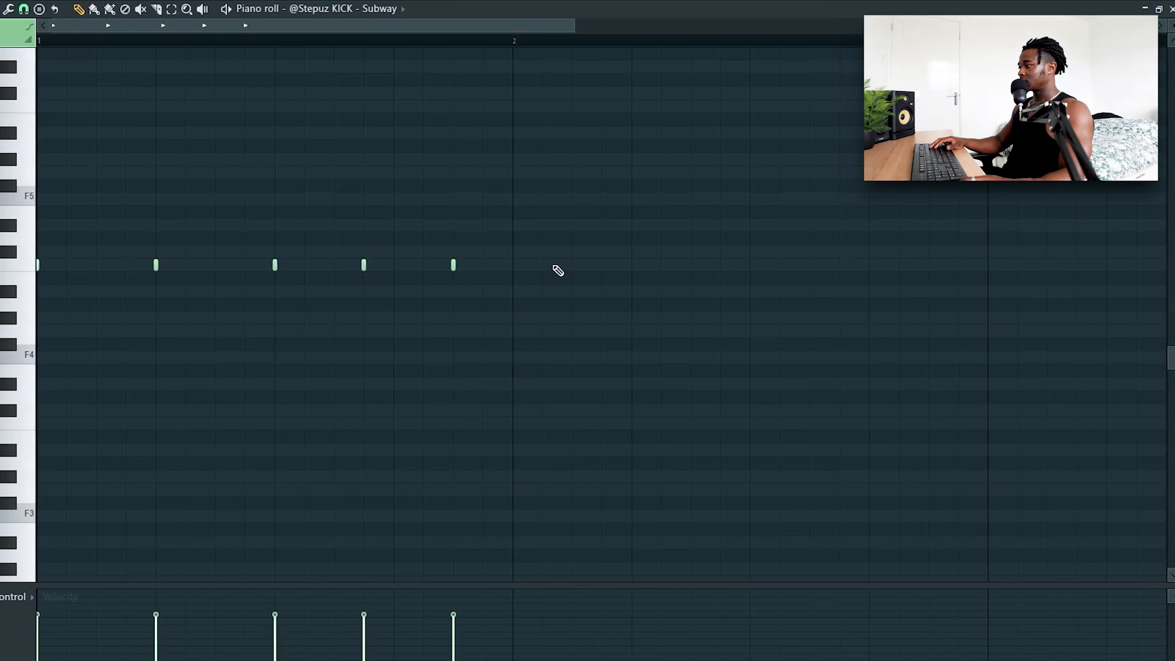
- Play the one-bar Subway kick pattern, repeat it to fill four bars, and duplicate those four bars once more
key(space)
key(space)
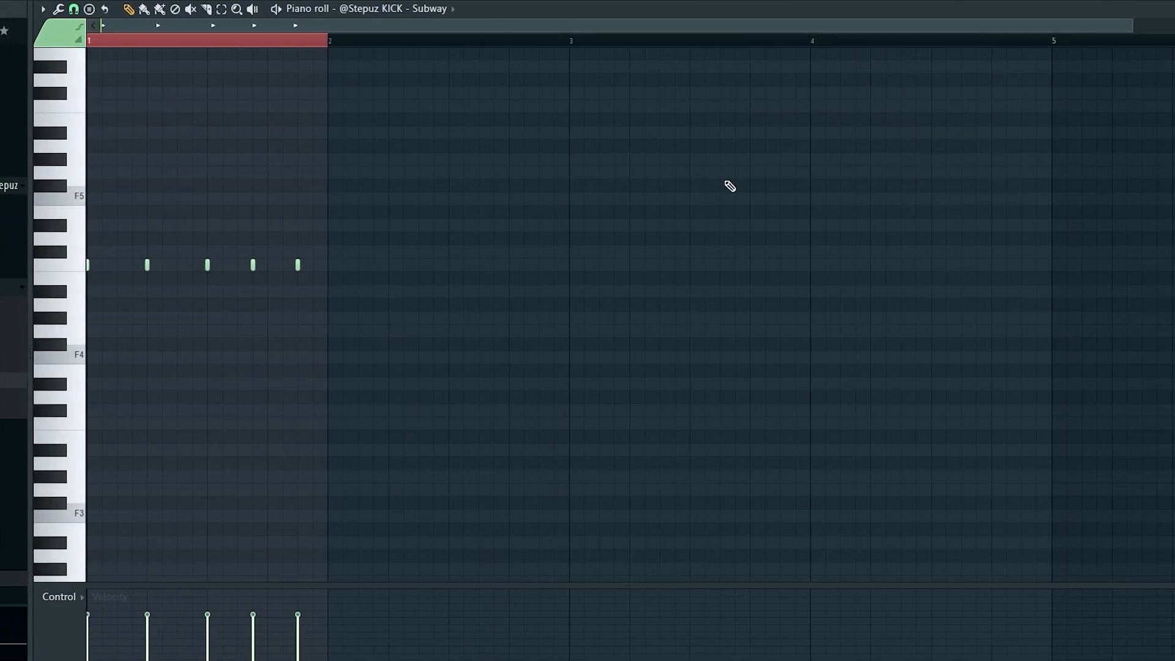
key(ctrl+b)
key(ctrl+b)
key(ctrl+b)
key(ctrl+a)
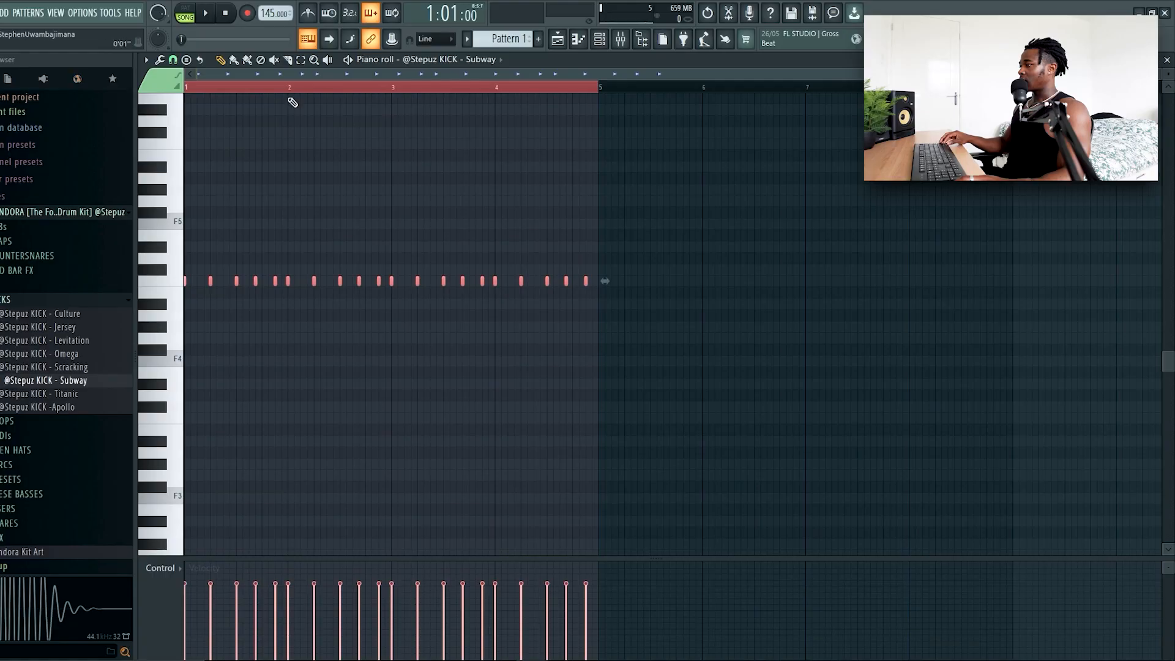
key(ctrl+b)
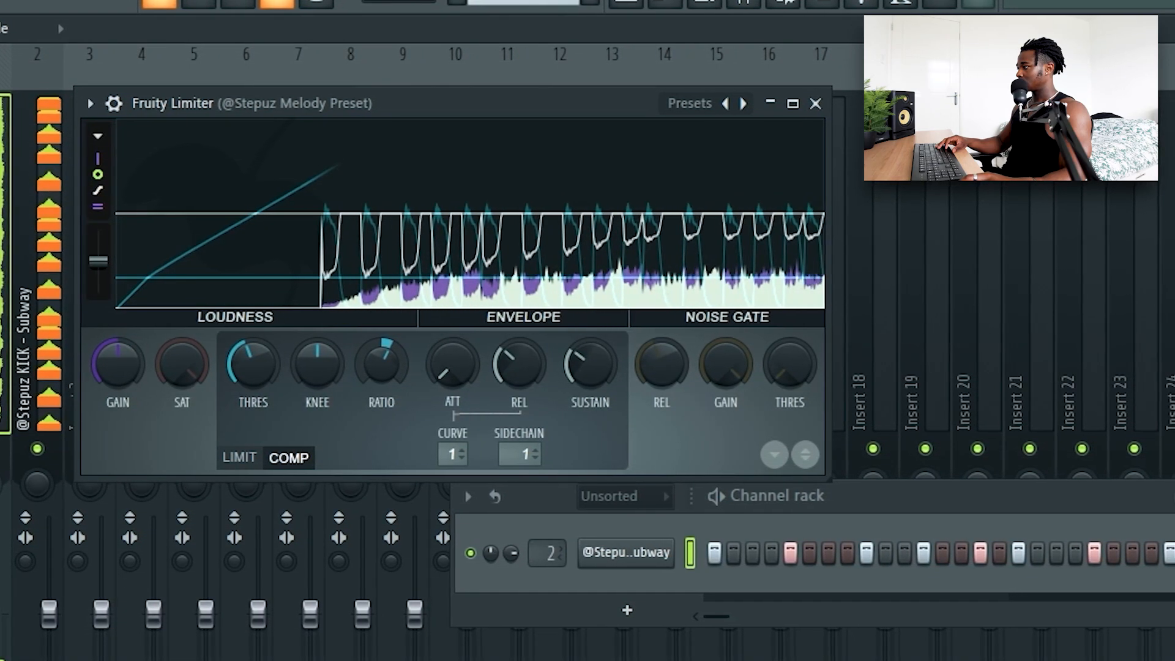
- Add the Burji Khalifa countersnare as a new channel and copy the Subway kick's pattern onto it
click(39, 267)
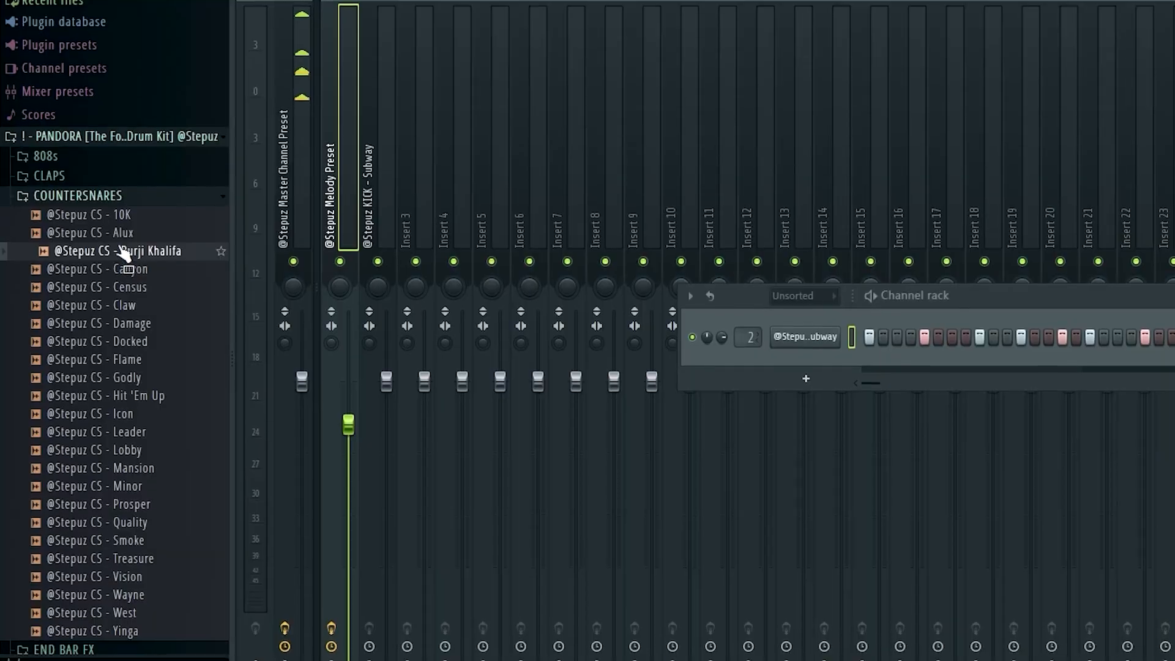
click(130, 242)
drag(128, 242, 510, 330)
drag(511, 287, 888, 294)
right_click(811, 279)
click(1027, 293)
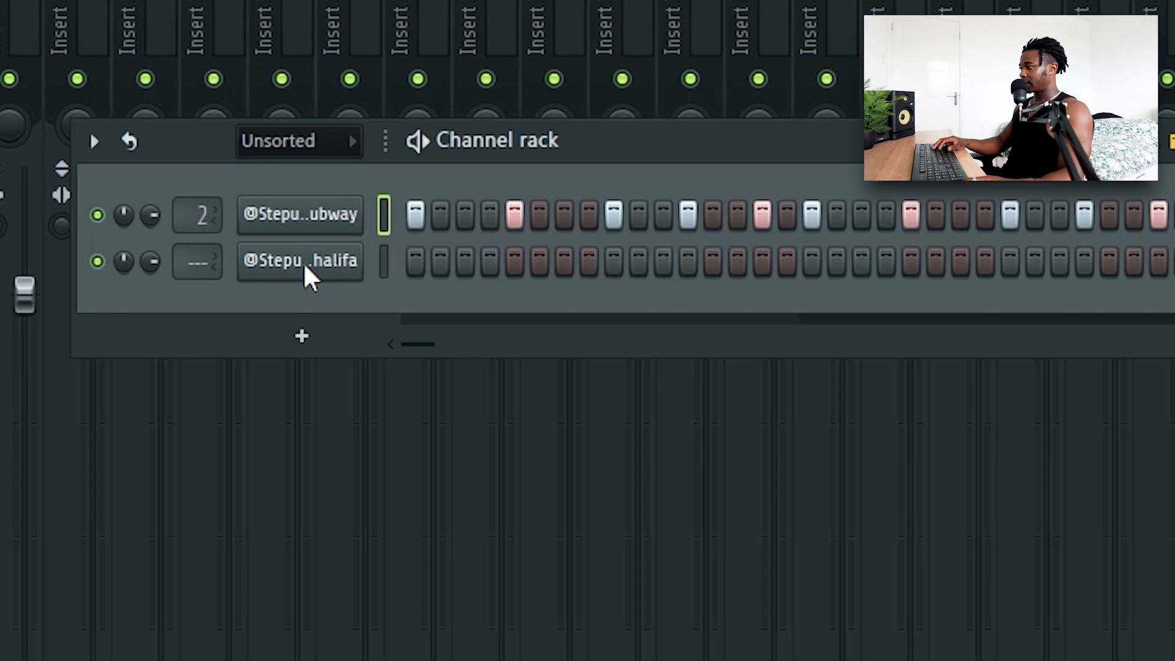
right_click(355, 262)
click(742, 319)
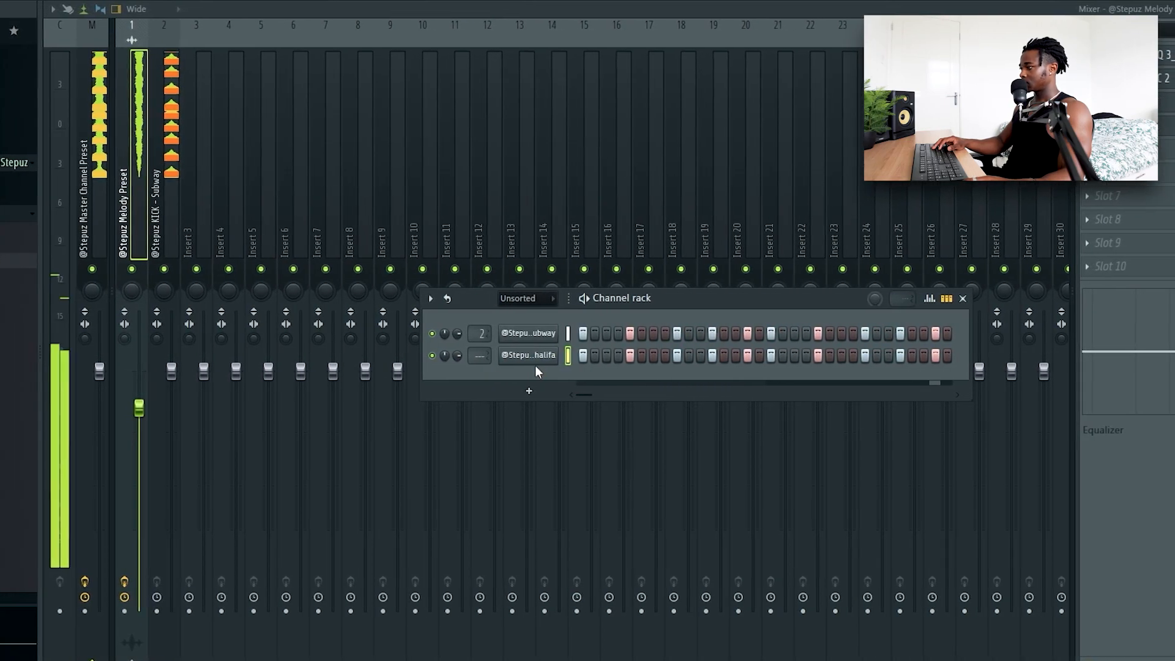
- Lower the Burji Khalifa channel's volume and load a mixer preset from the PANDORA presets folder onto its insert
mouse_move(452, 356)
mouse_down()
mouse_move(452, 372)
mouse_move(434, 363)
mouse_up()
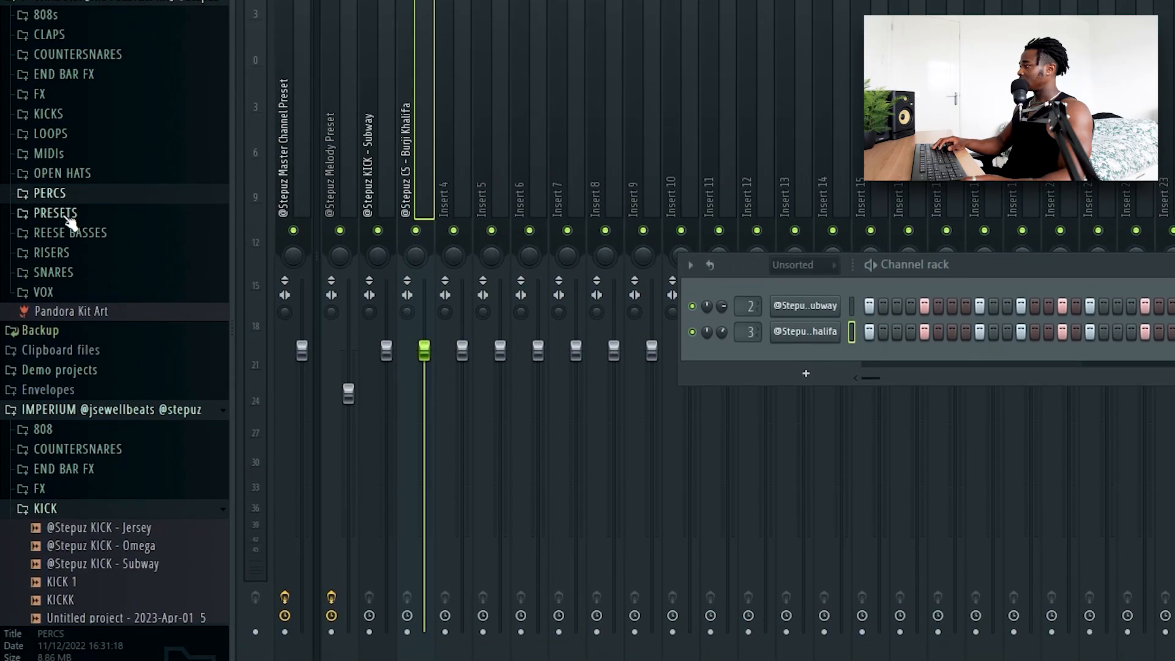
click(61, 214)
drag(118, 300, 406, 98)
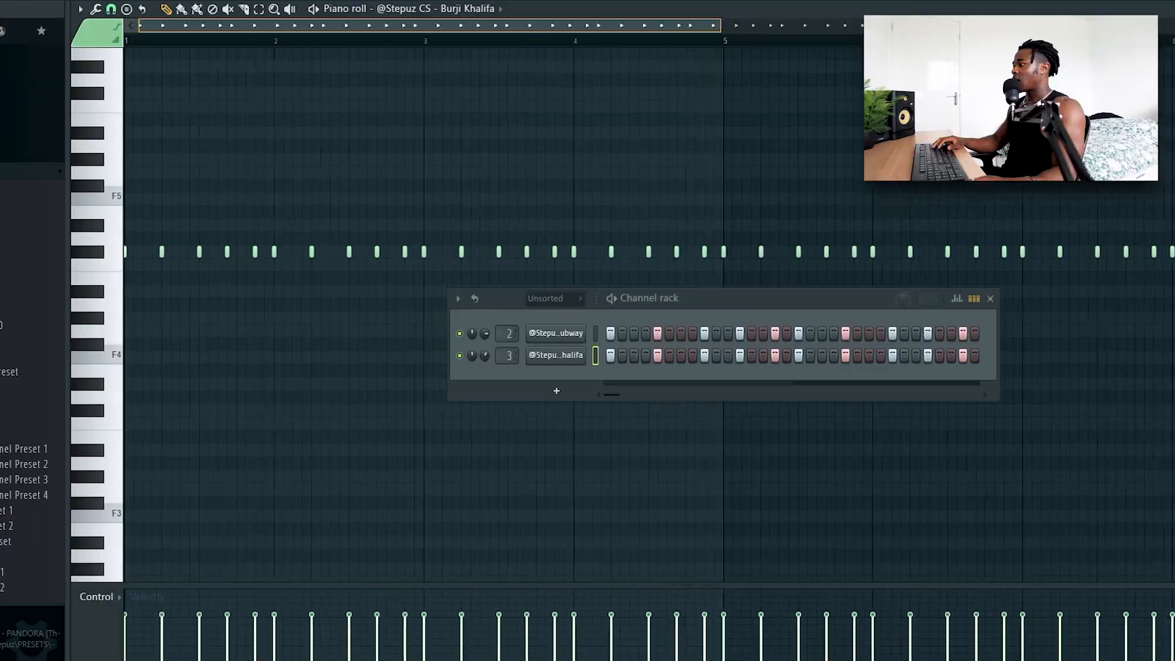
- Reduce the velocity of an extra note in the Burji Khalifa countersnare pattern
drag(721, 26, 647, 25)
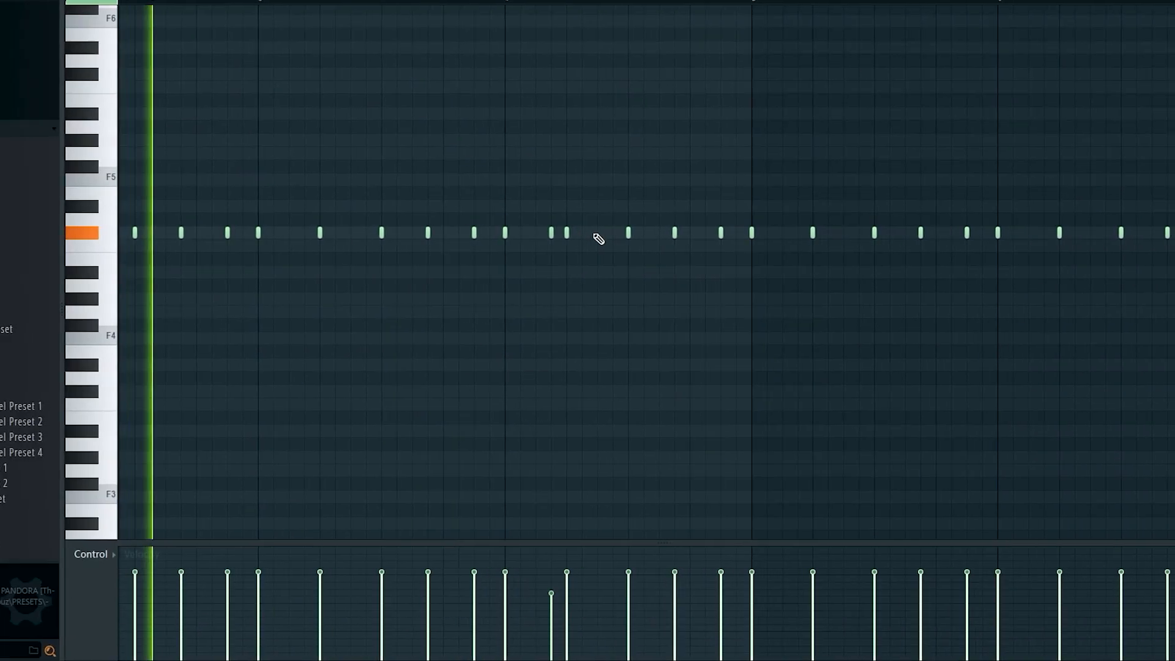
drag(593, 611, 594, 622)
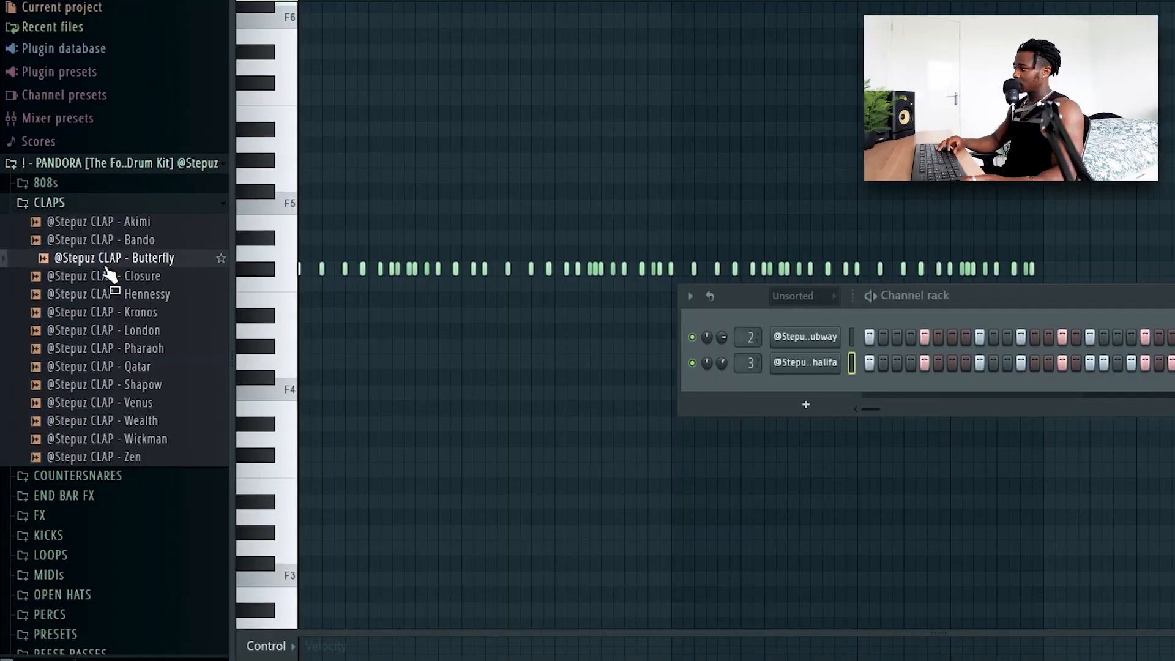
- Duplicate the clap's three-hit roll every two bars and swap the Bando sample for the Closure clap
click(120, 233)
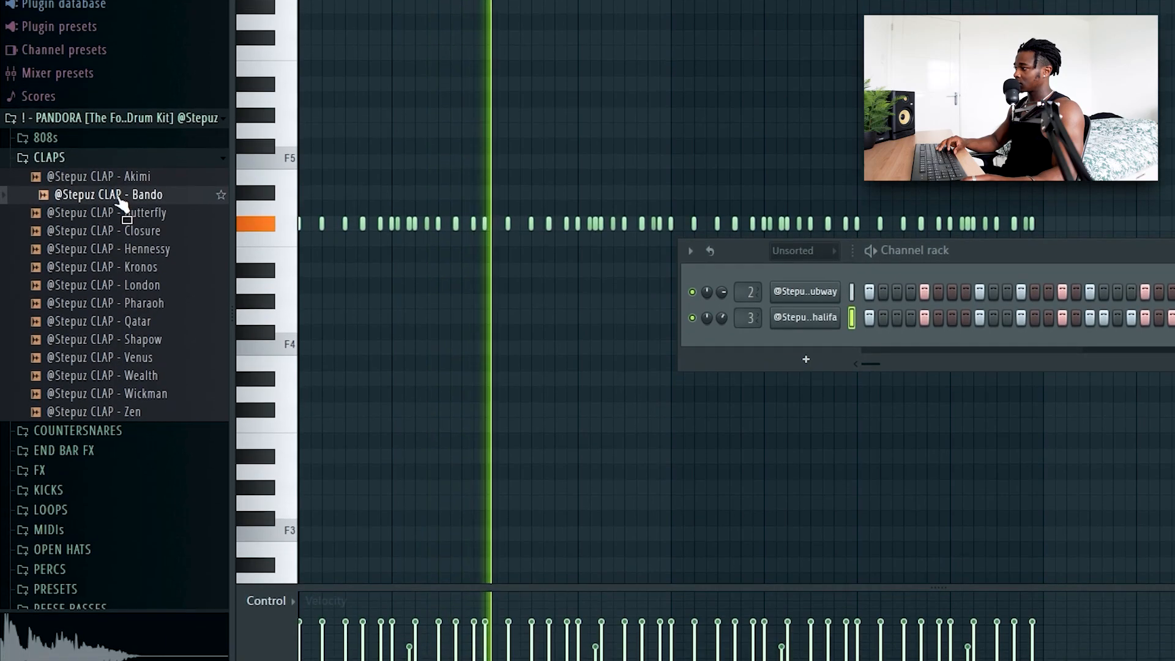
click(120, 212)
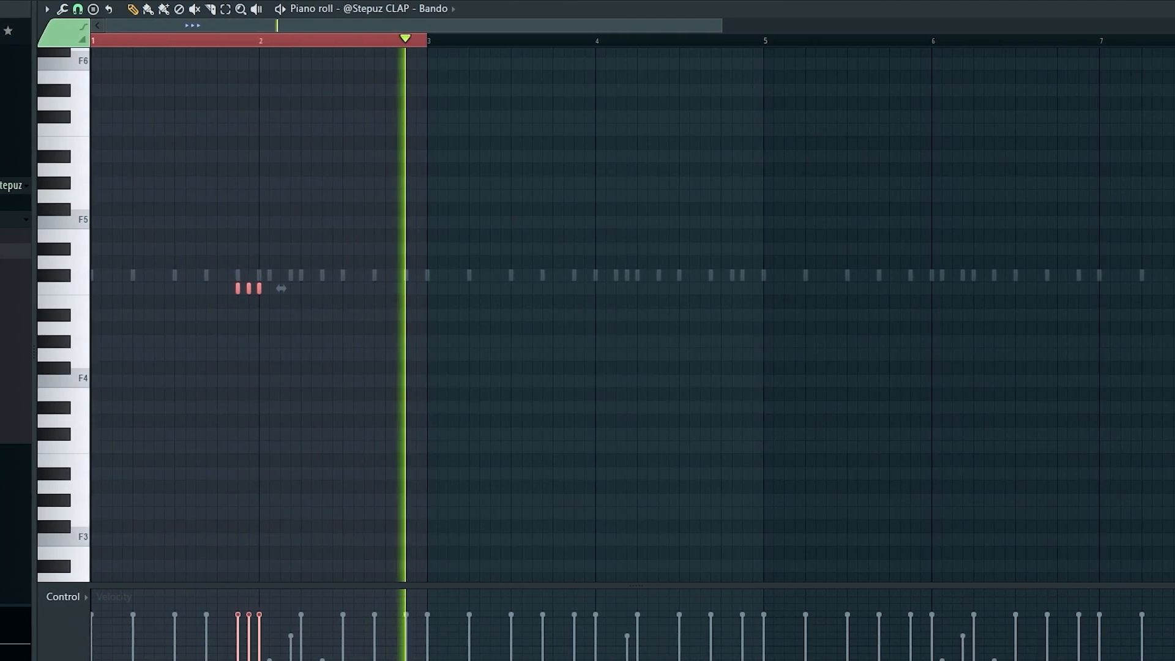
key(ctrl+b)
ctrl+click(557, 49)
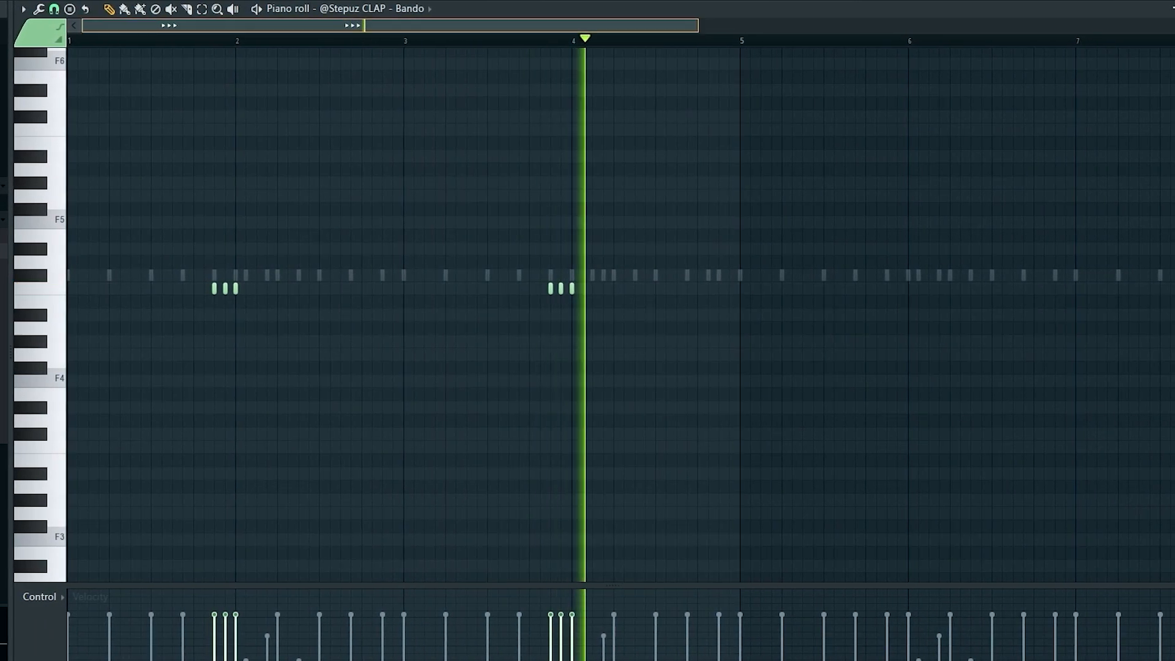
drag(555, 25, 552, 45)
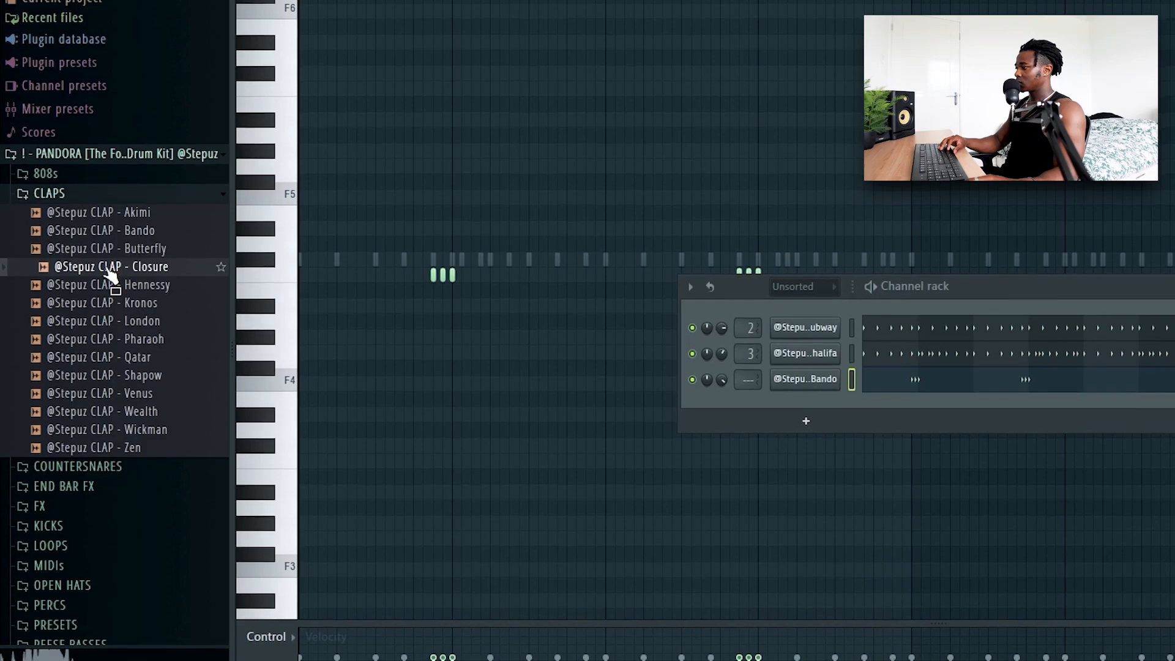
drag(780, 380, 783, 378)
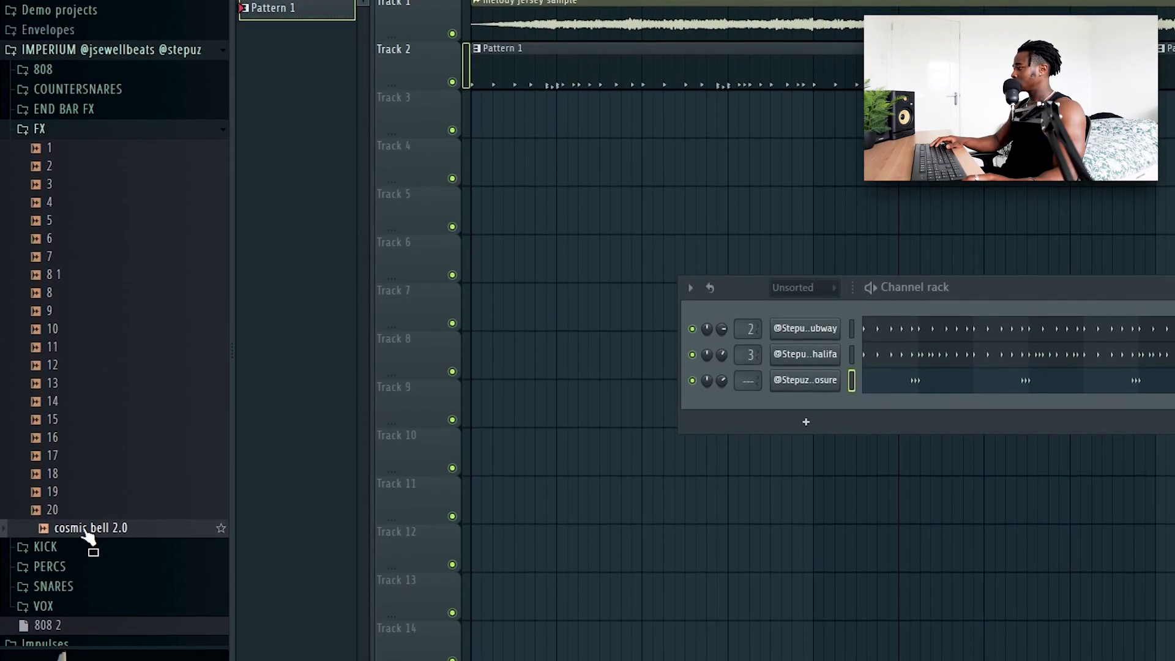
- Place the cosmic bell 2.0 sample from the IMPERIUM FX folder in the playlist and adjust its pitch and volume
key(space)
drag(88, 533, 523, 208)
click(539, 183)
drag(465, 140, 465, 132)
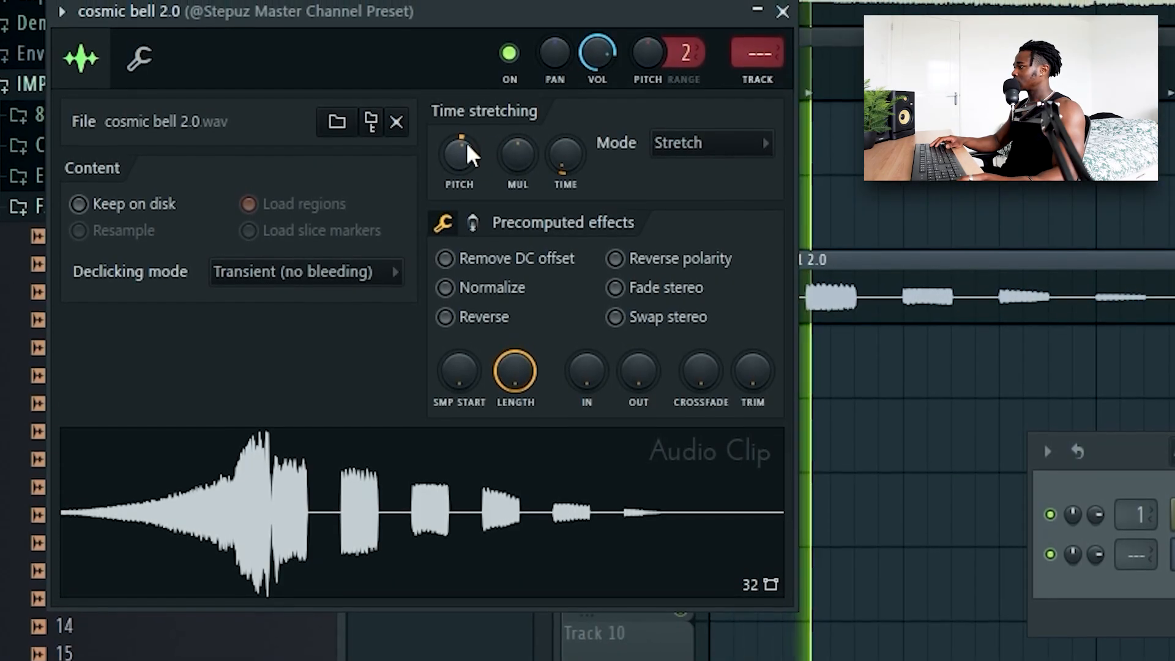
drag(597, 49, 598, 87)
key(space)
scroll(1021, 185, up, 1)
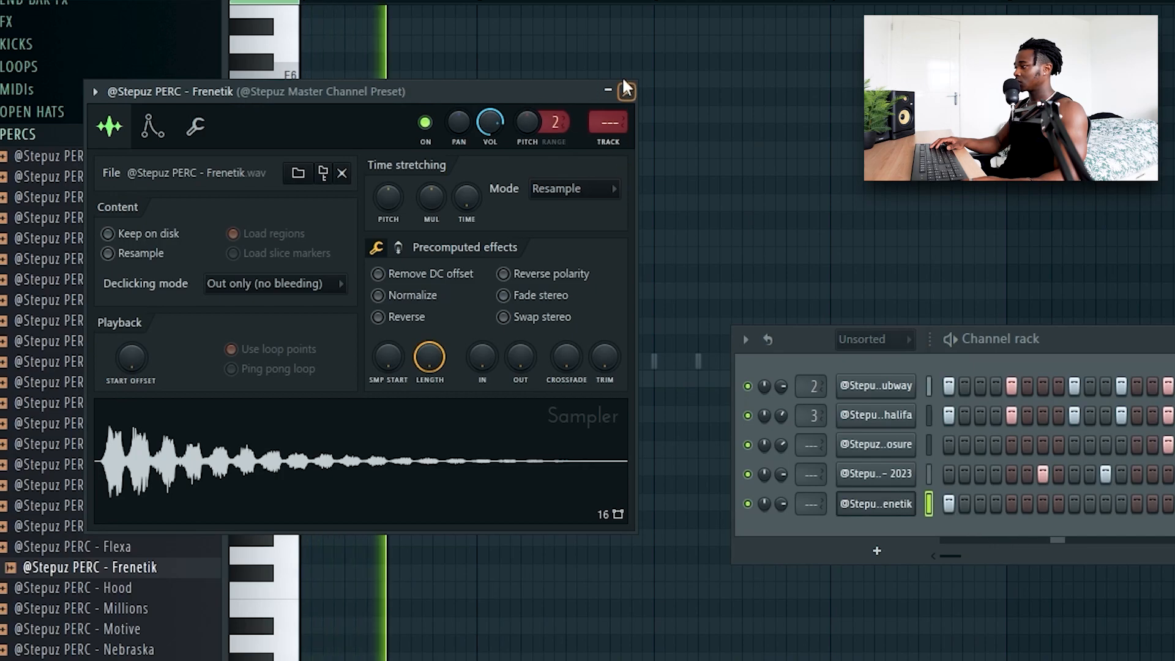
- Close the Frenetik perc's settings, place the Crow FX in the playlist, and open the Orgvsm clip's settings
click(625, 89)
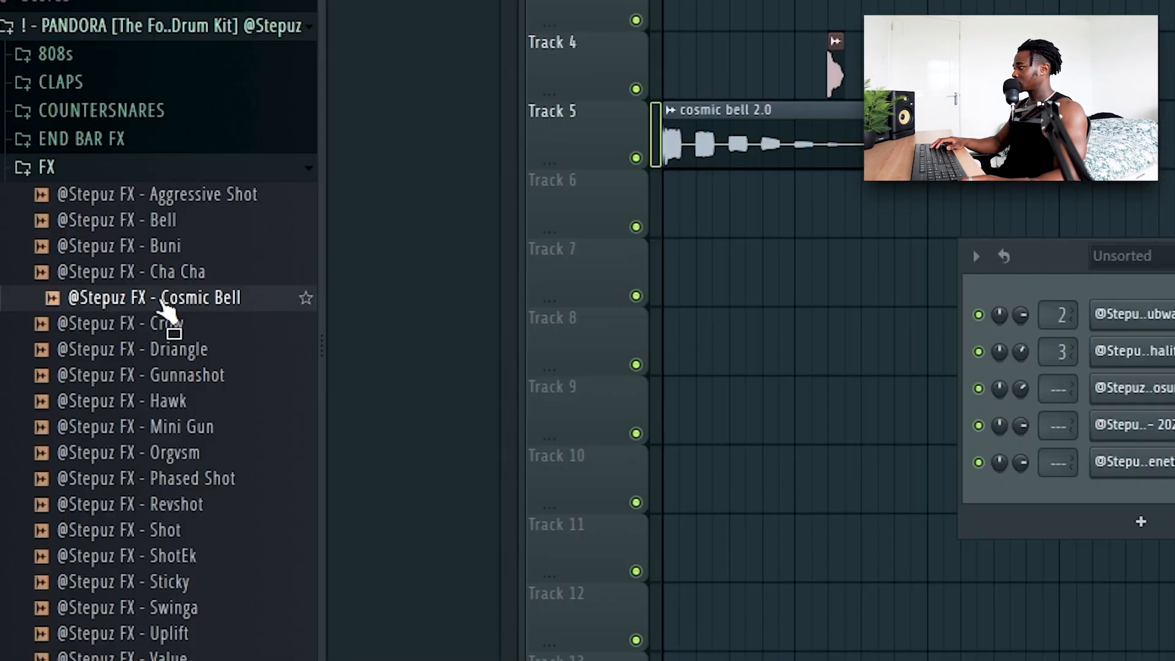
drag(171, 343, 592, 270)
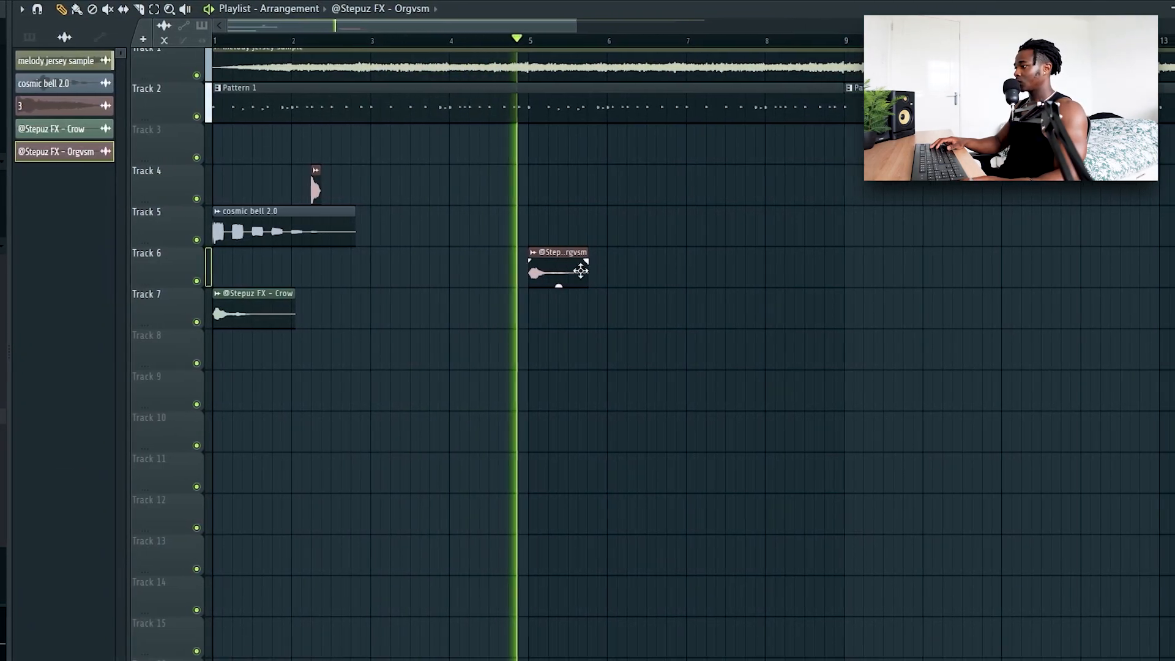
double_click(548, 264)
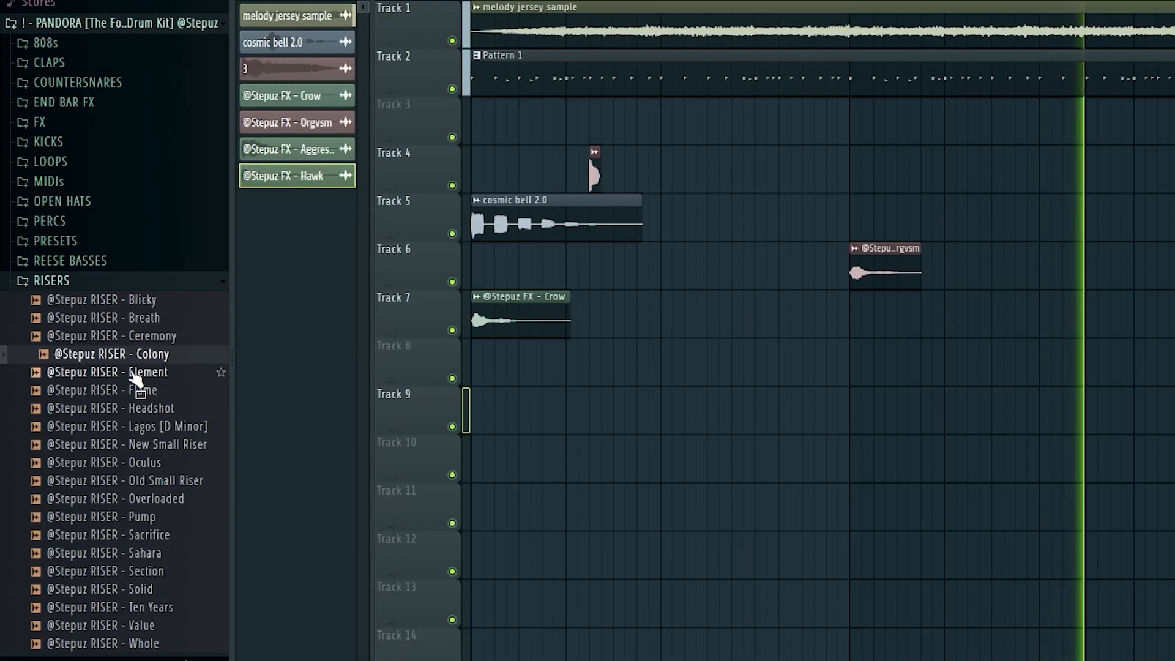
- Place the Colony riser on Track 11 leading into bar 9 and pick World Cup Fill 144 BPM from the HARAKIRI drum fills
drag(133, 374, 1174, 496)
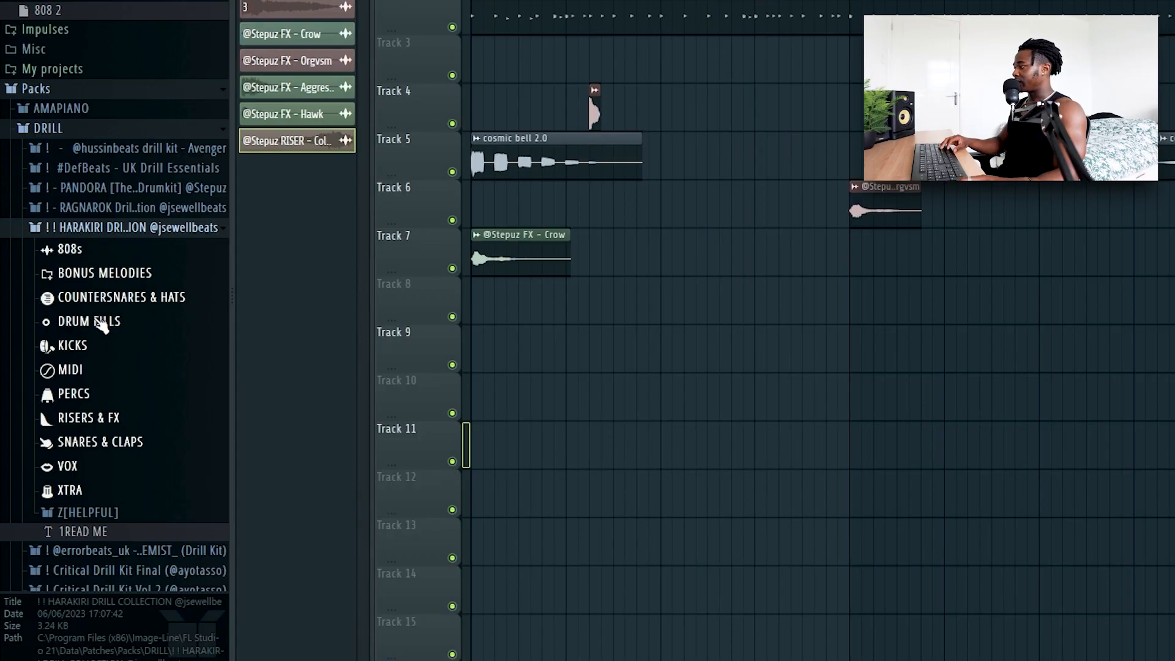
click(98, 321)
scroll(147, 367, down, 3)
click(160, 382)
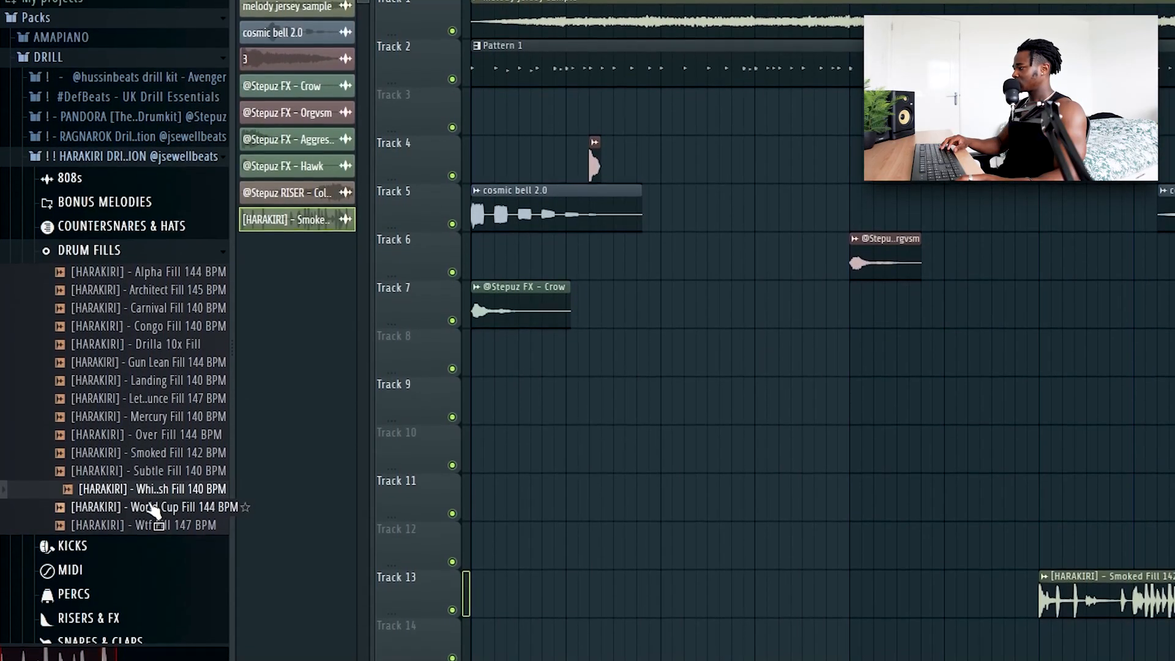
click(153, 508)
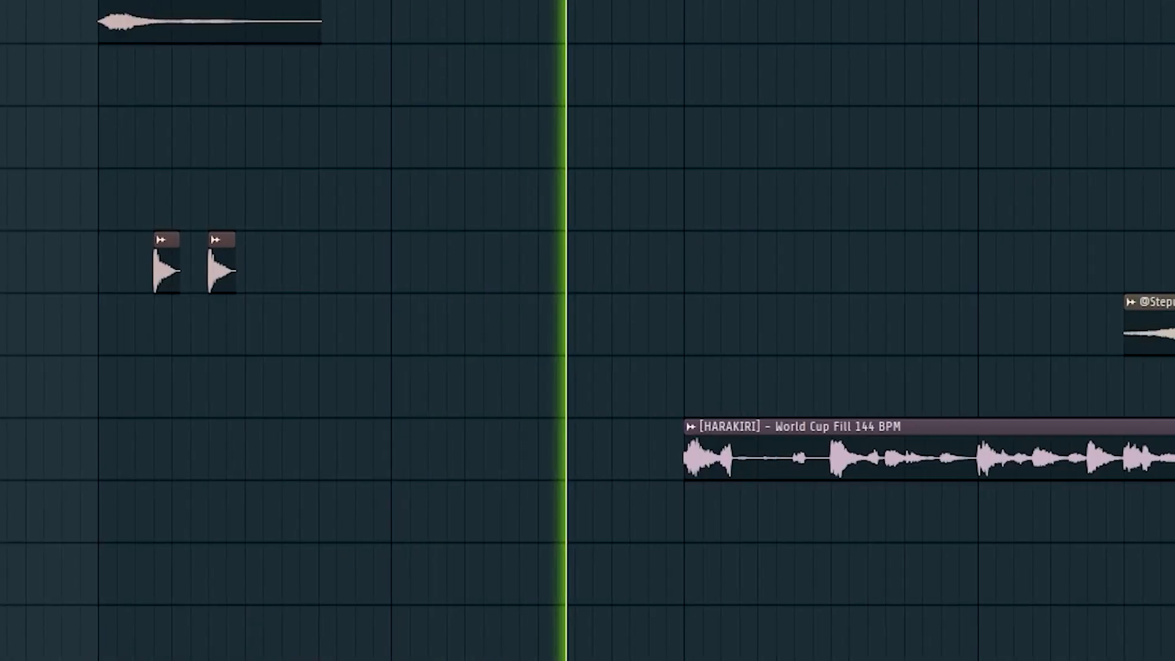
- Move the VOX - Honor clip on Track 14 to just after bar 6, ahead of the World Cup fill
drag(693, 213, 382, 160)
scroll(529, 213, down, 2)
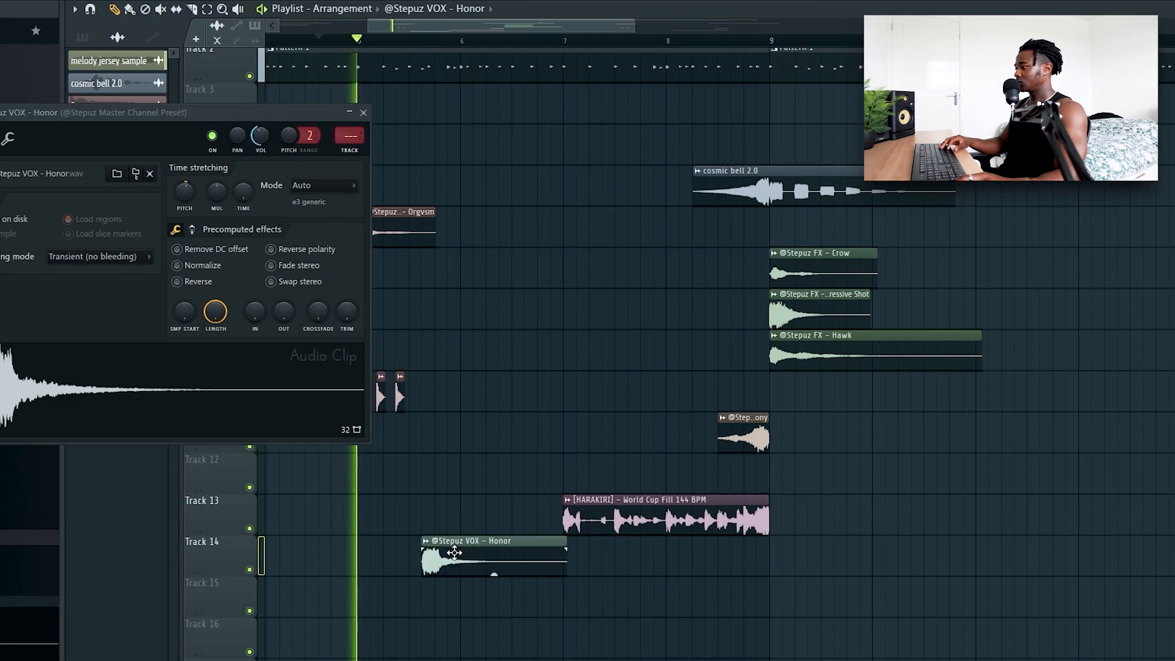
drag(454, 551, 497, 549)
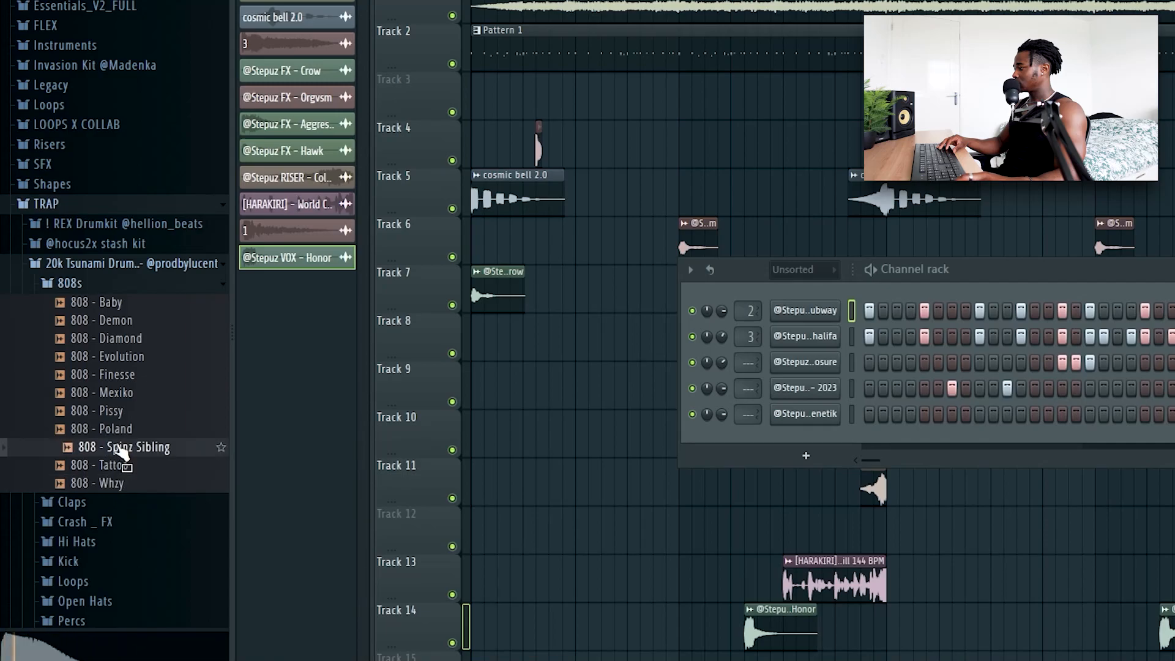
- Add the 808 - Spinz Sibling sample as a new channel and copy the Subway kick's pattern onto it
drag(121, 453, 766, 431)
right_click(813, 313)
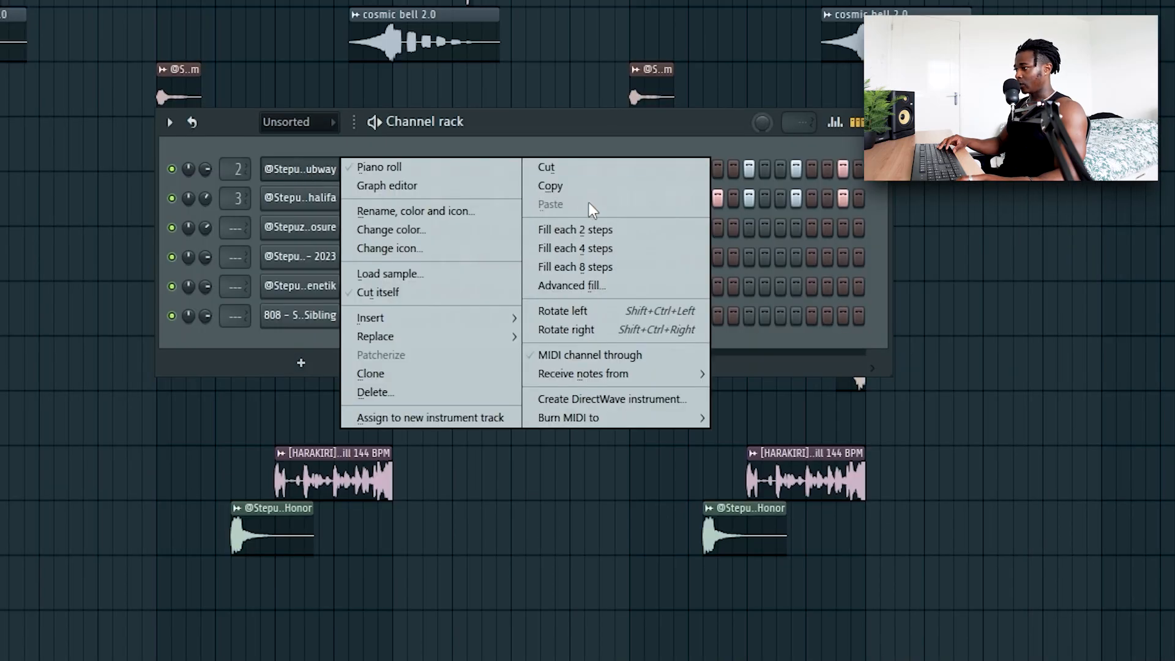
click(551, 187)
right_click(300, 324)
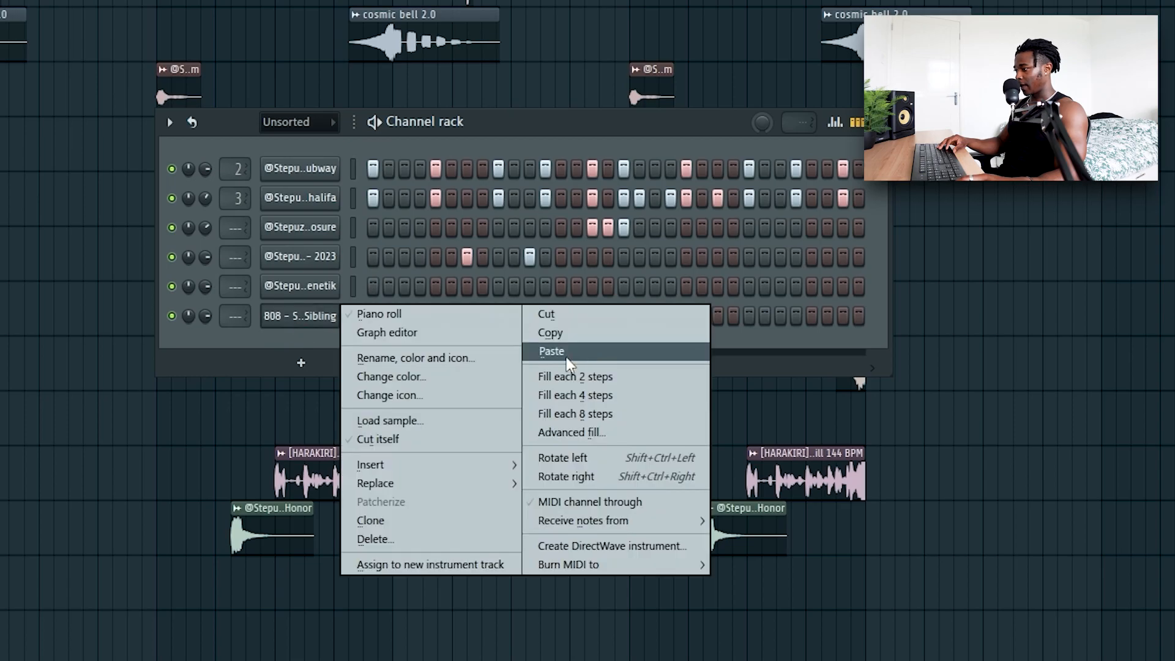
click(560, 353)
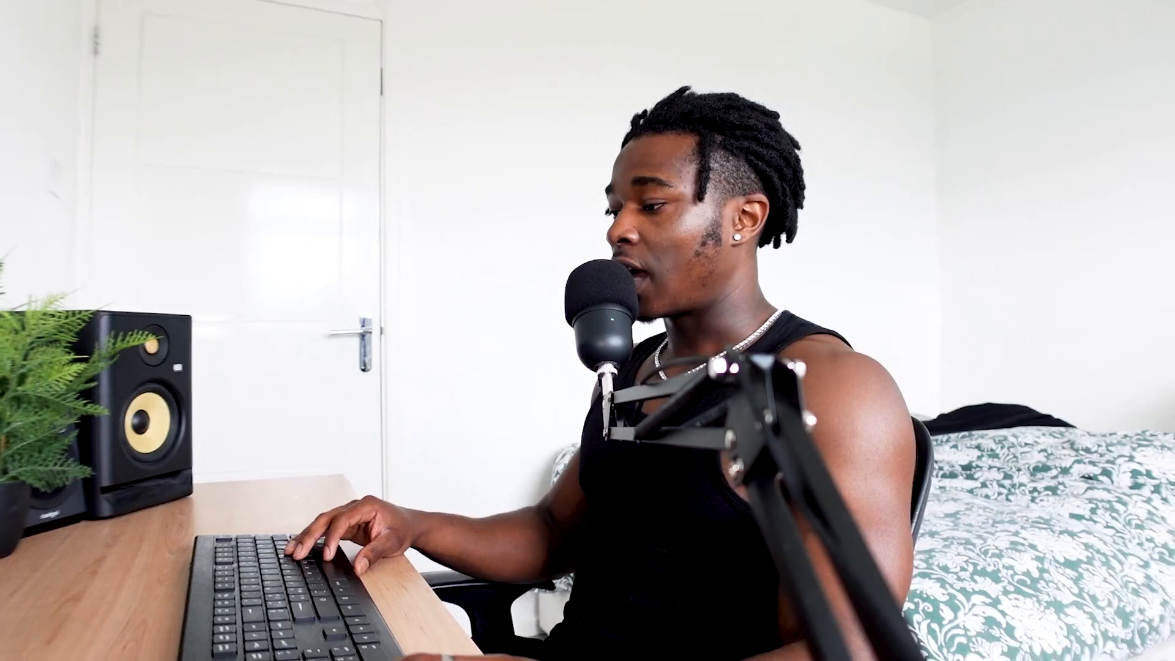
- Enable Cut itself for the Spinz Sibling 808 channel
right_click(306, 325)
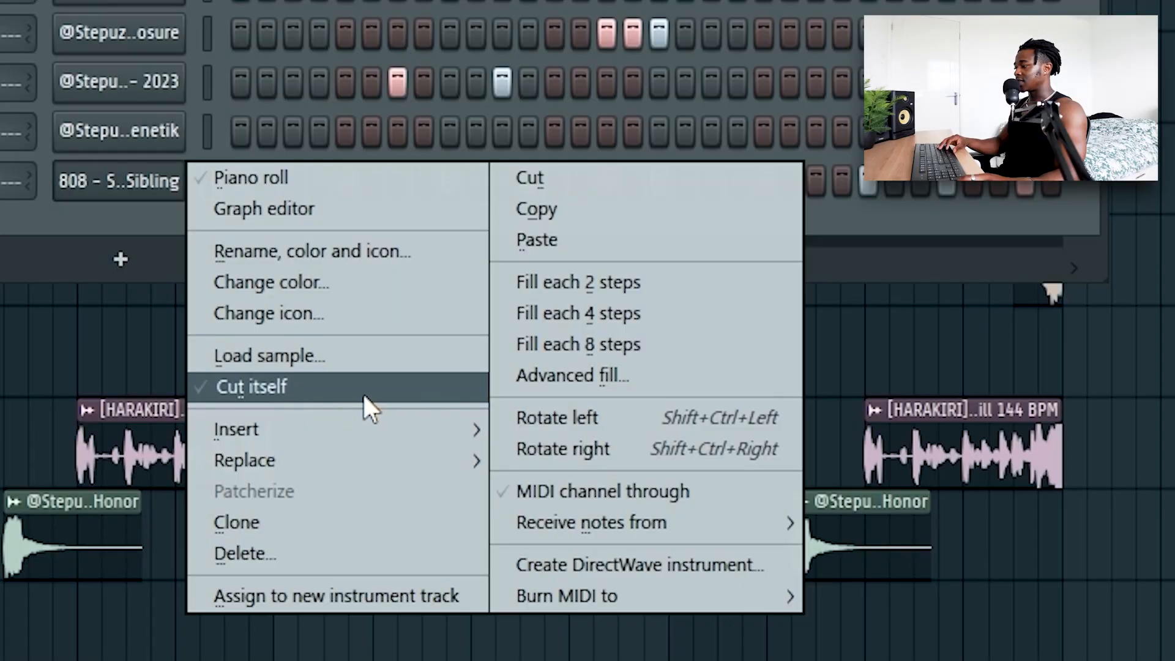
click(367, 396)
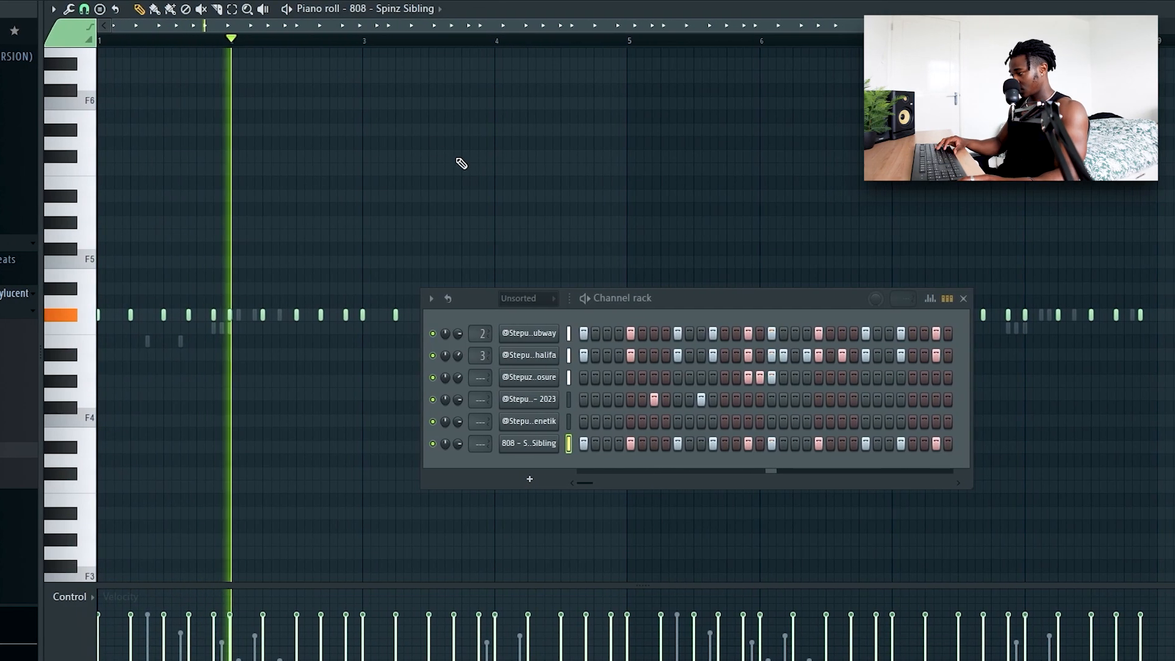
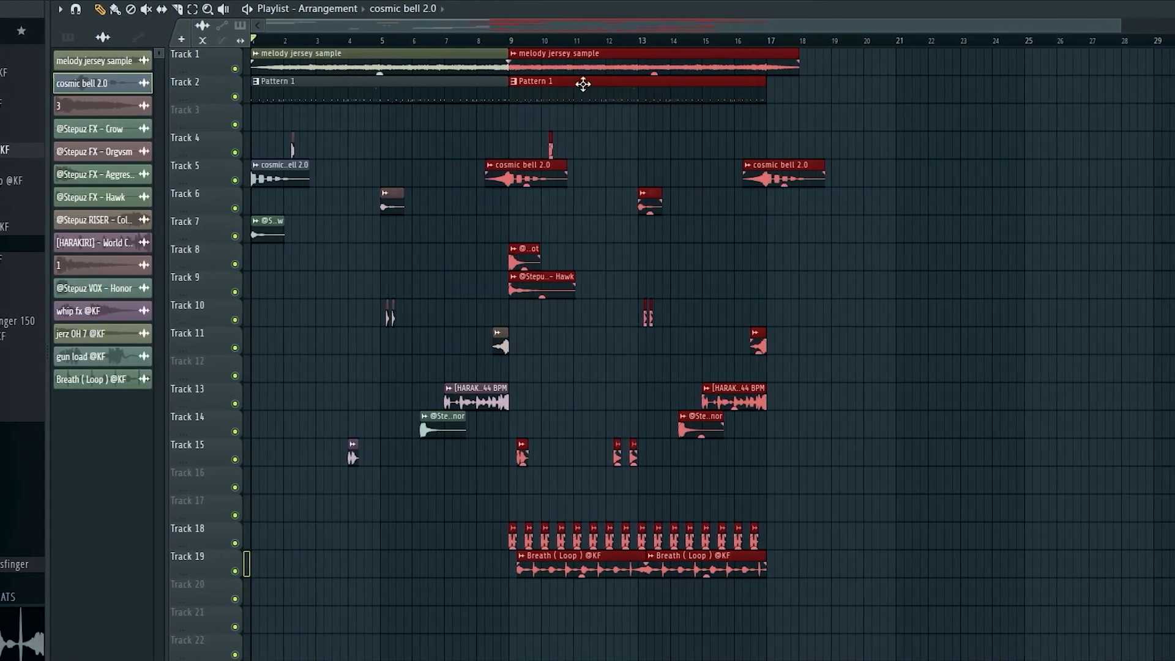
- Duplicate the selected playlist section that starts at bar 9, placing the copy directly behind it
key(ctrl+b)
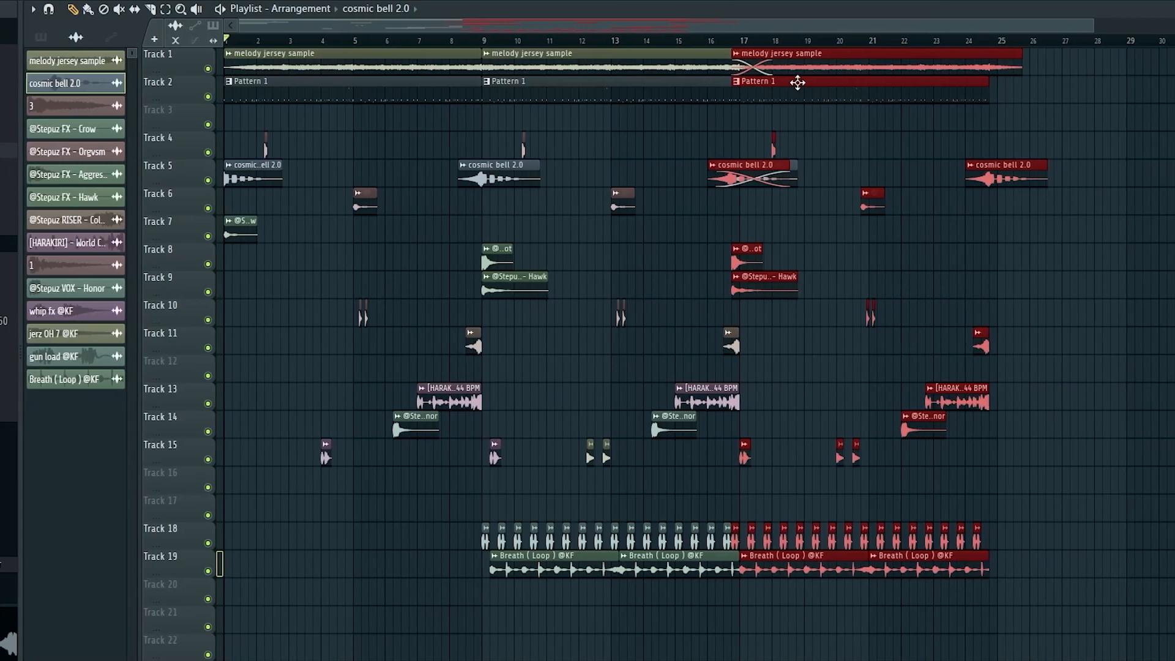
- Make the Pattern 1 clip at bar 17 unique so its pattern can be edited independently
click(731, 81)
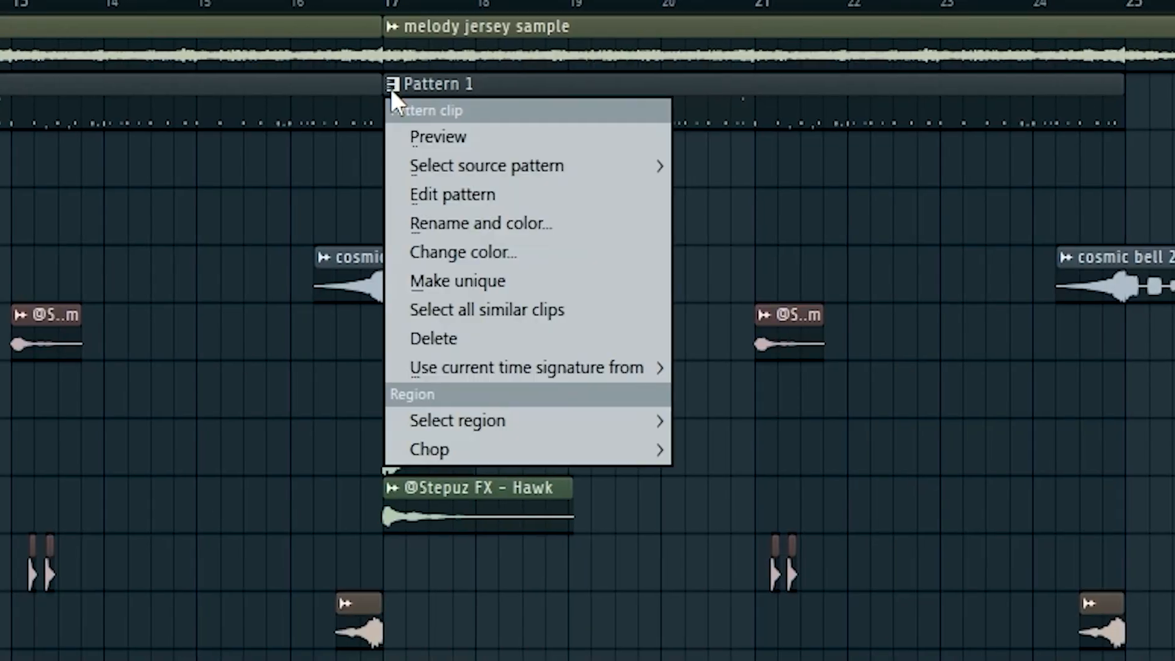
click(457, 281)
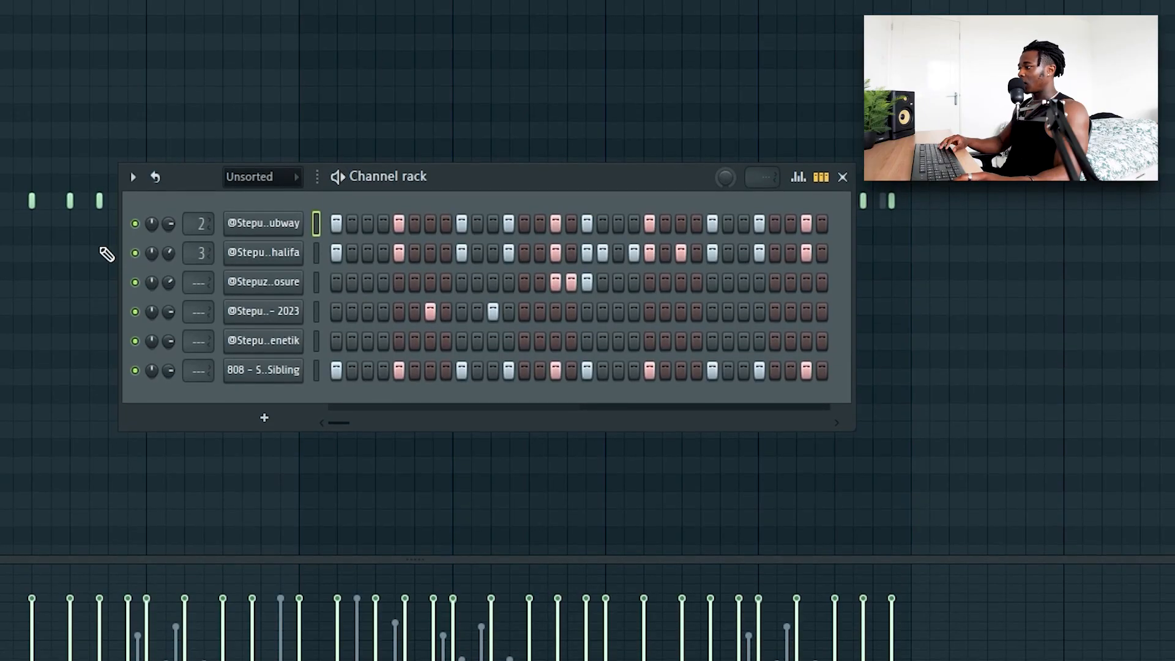
- Open the Spinz Sibling 808's notes in the piano roll and select the first four bars
right_click(303, 227)
click(609, 251)
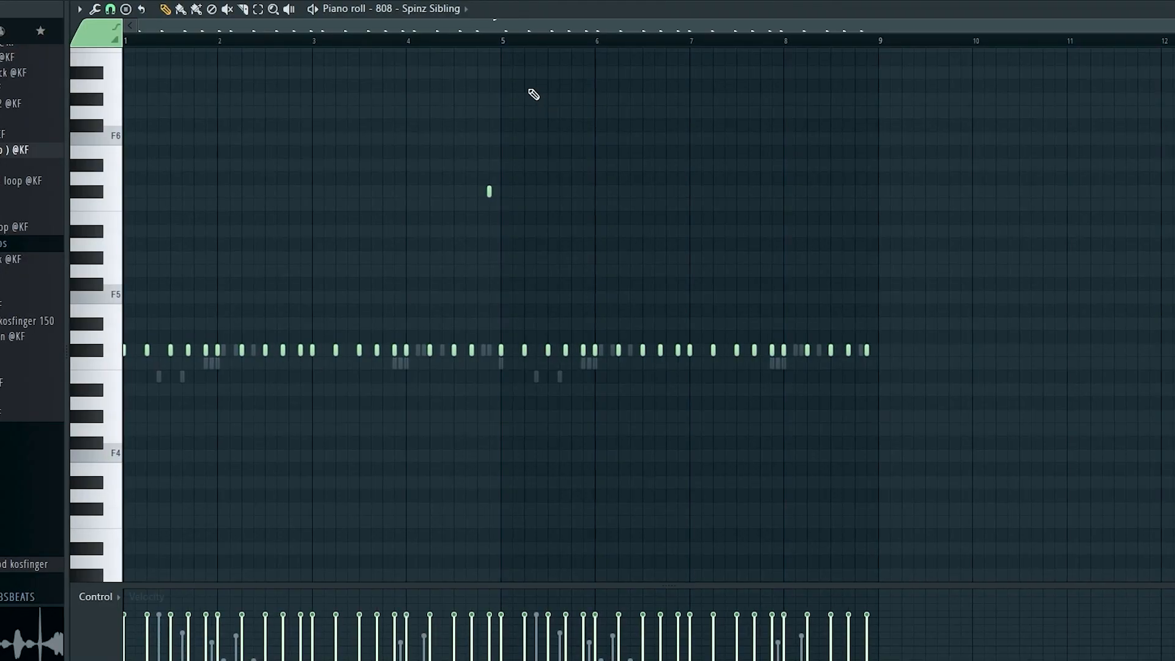
drag(506, 43, 123, 41)
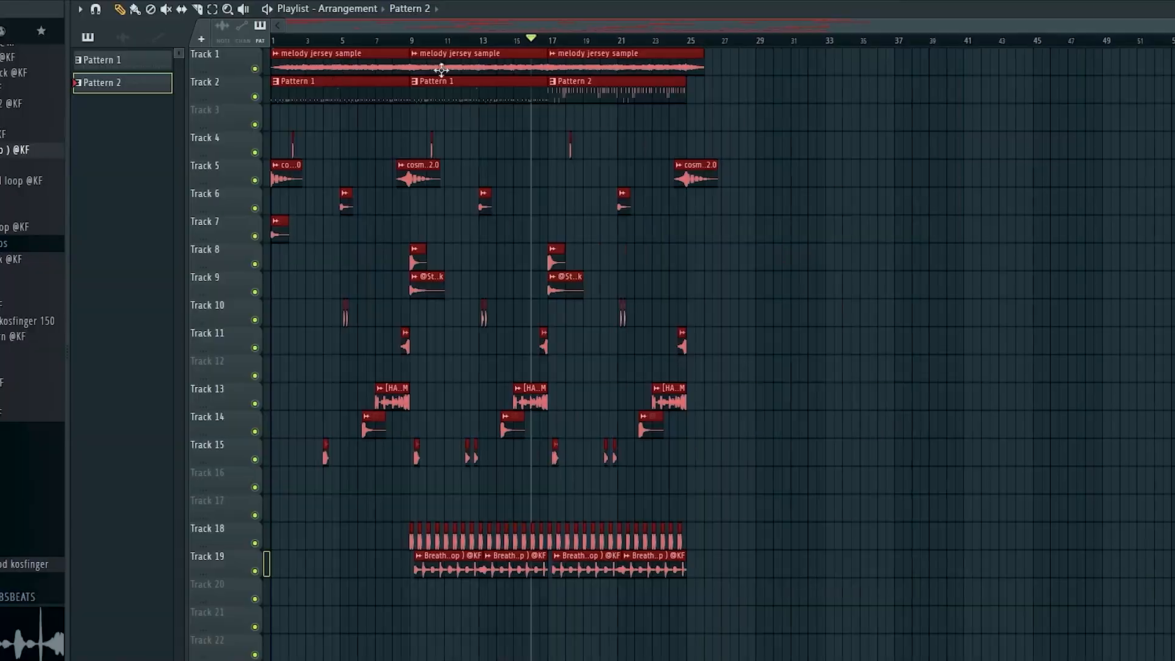
- Duplicate the whole arrangement so the copy starts at bar 33, and fill the gap at bar 25 with a copy of the section from bar 9
key(ctrl+b)
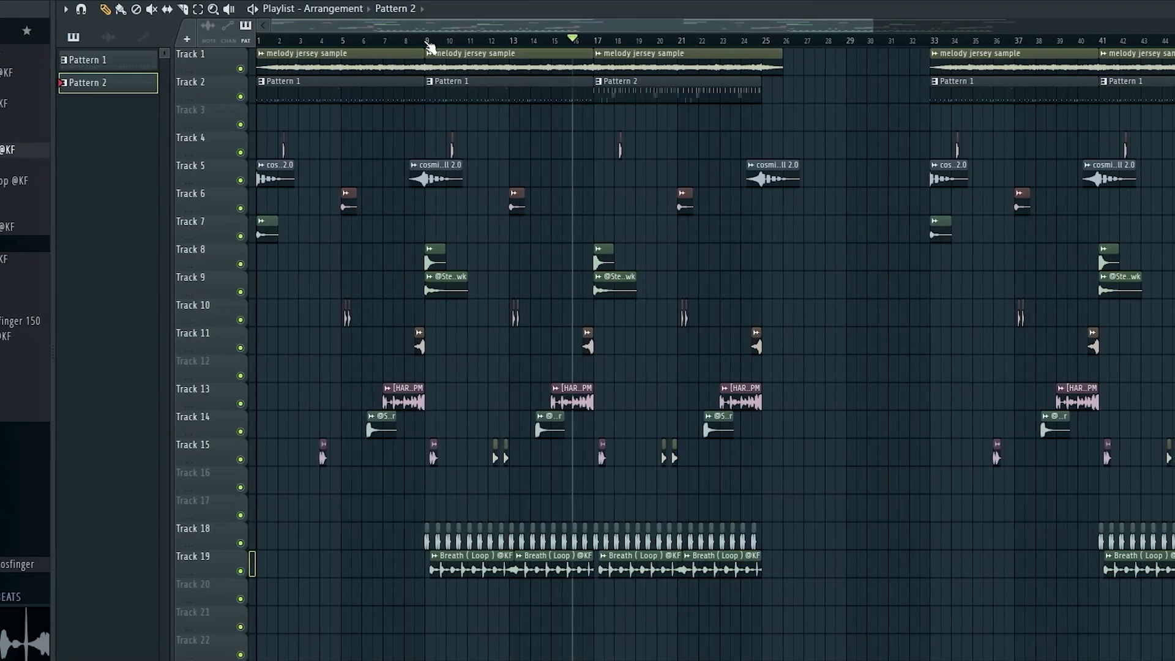
drag(437, 41, 598, 58)
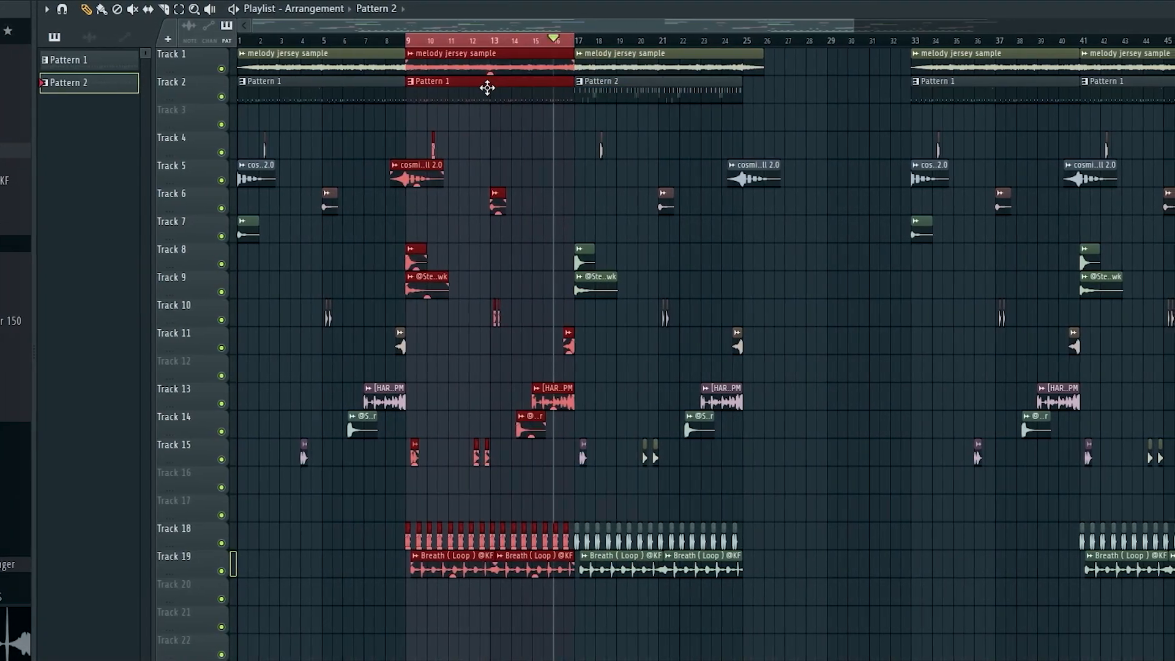
drag(499, 84, 808, 71)
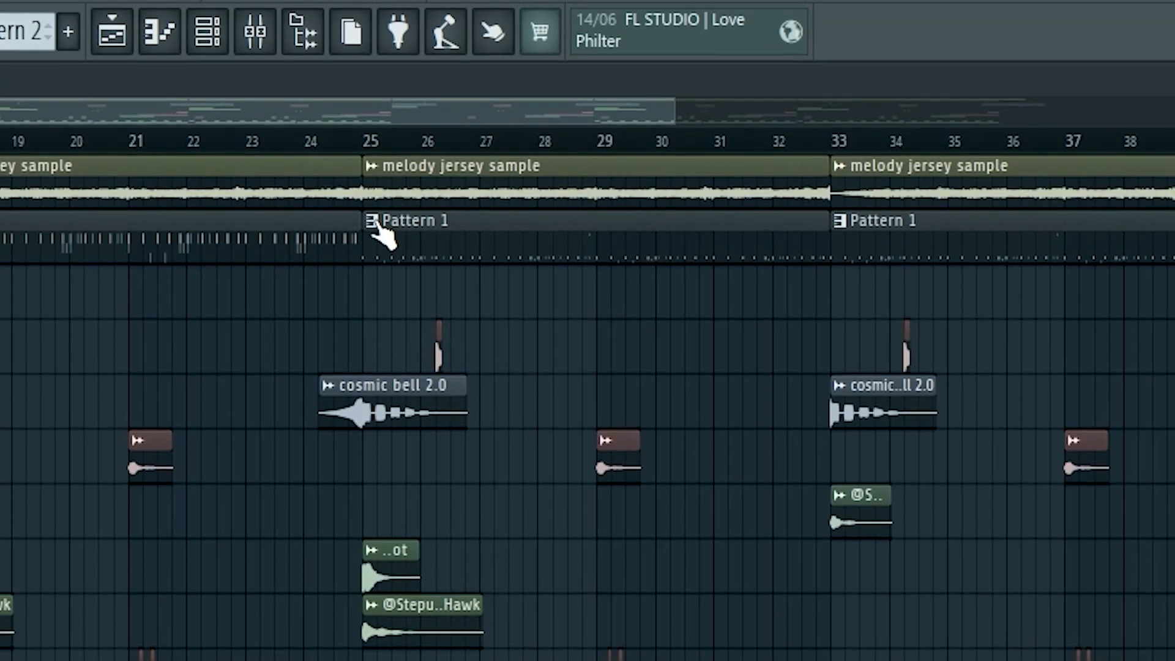
- Make the Pattern 1 clip at bar 25 unique
right_click(376, 234)
click(420, 409)
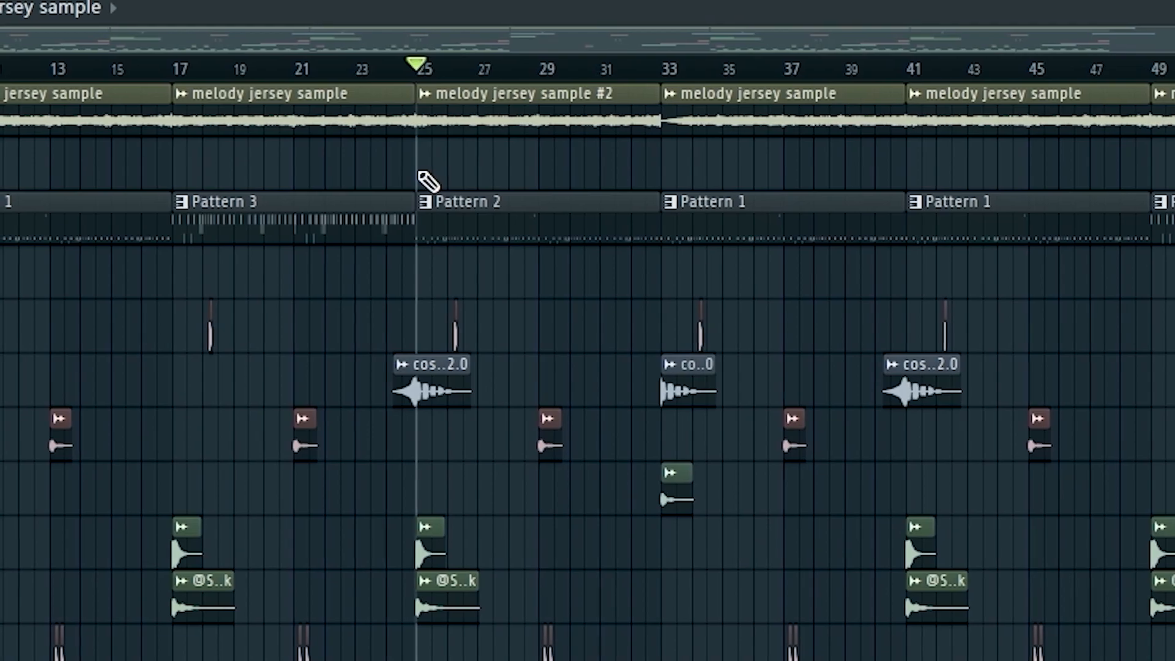
- Layer a melody jersey sample clip on Track 2 at bar 25 and adjust the time-stretching pitch of melody jersey sample #2
click(422, 178)
double_click(496, 107)
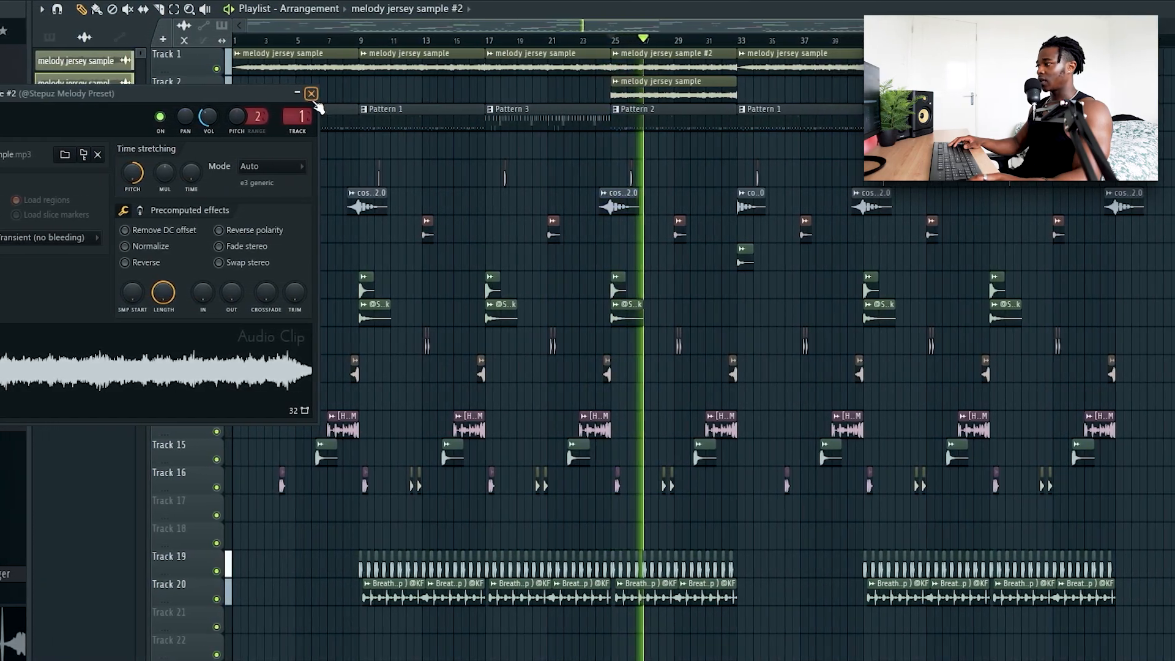
click(312, 95)
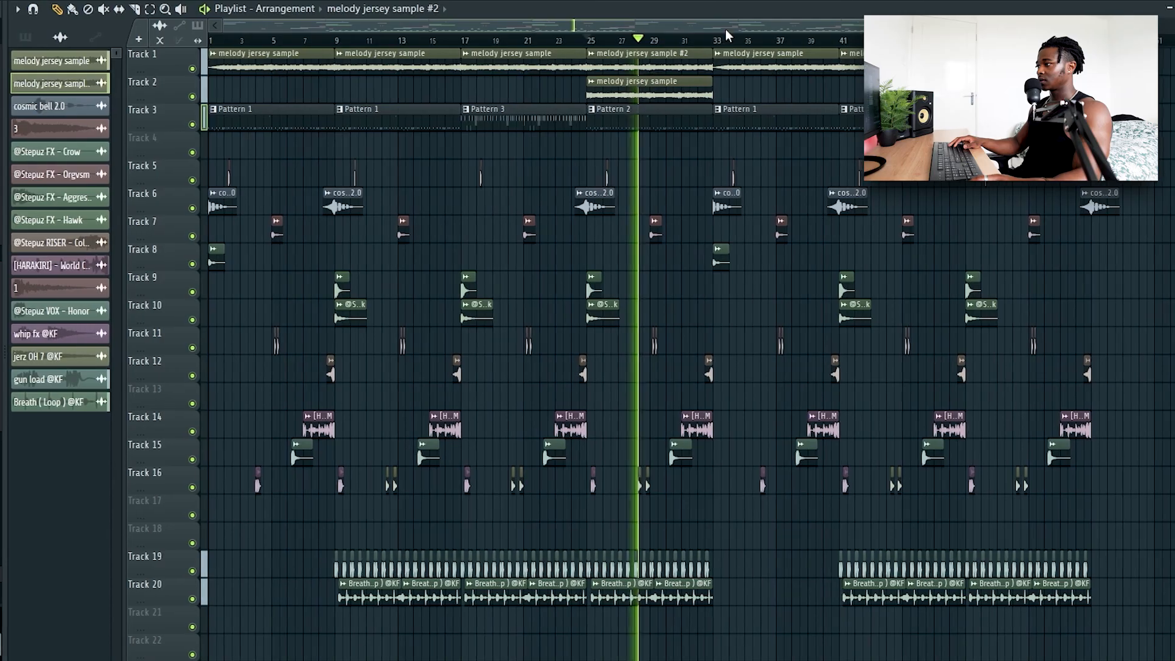
- Stop playback and place further melody jersey sample #2 clips on Track 2 at bars 33 and 41
scroll(725, 32, up, 2)
key(space)
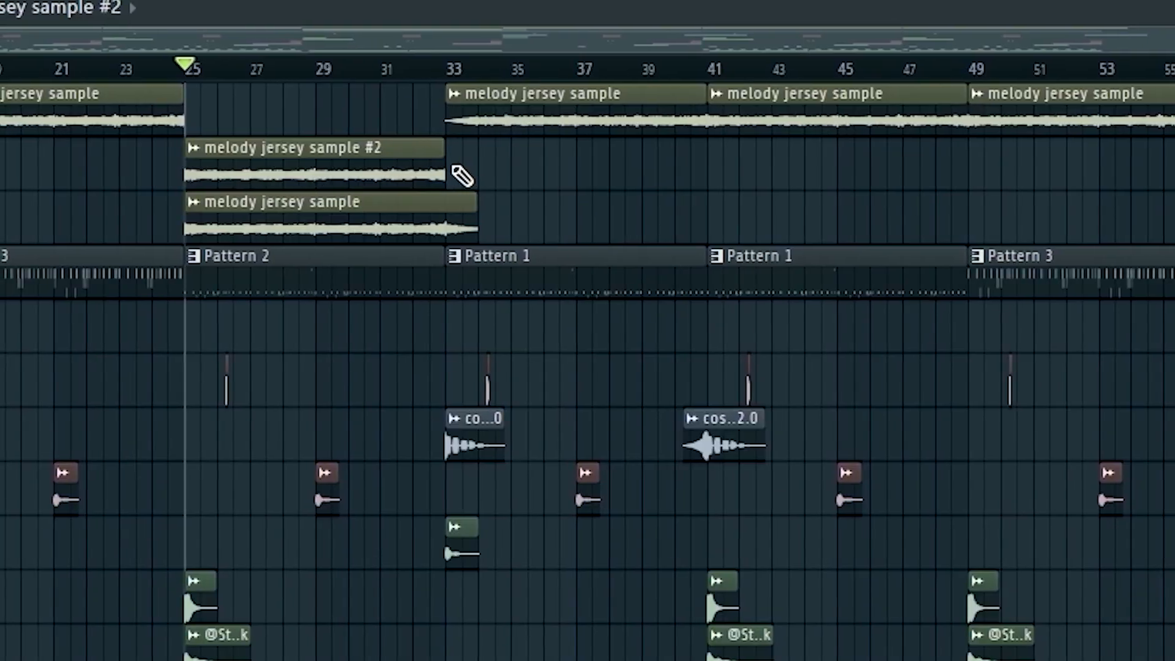
click(459, 176)
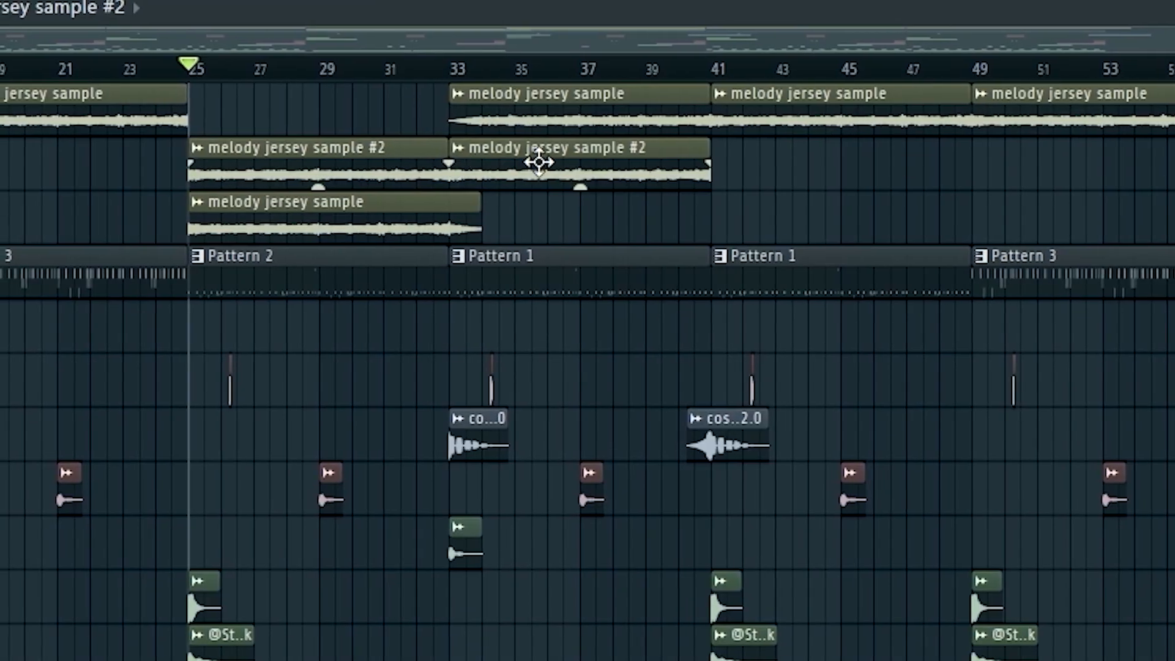
click(720, 164)
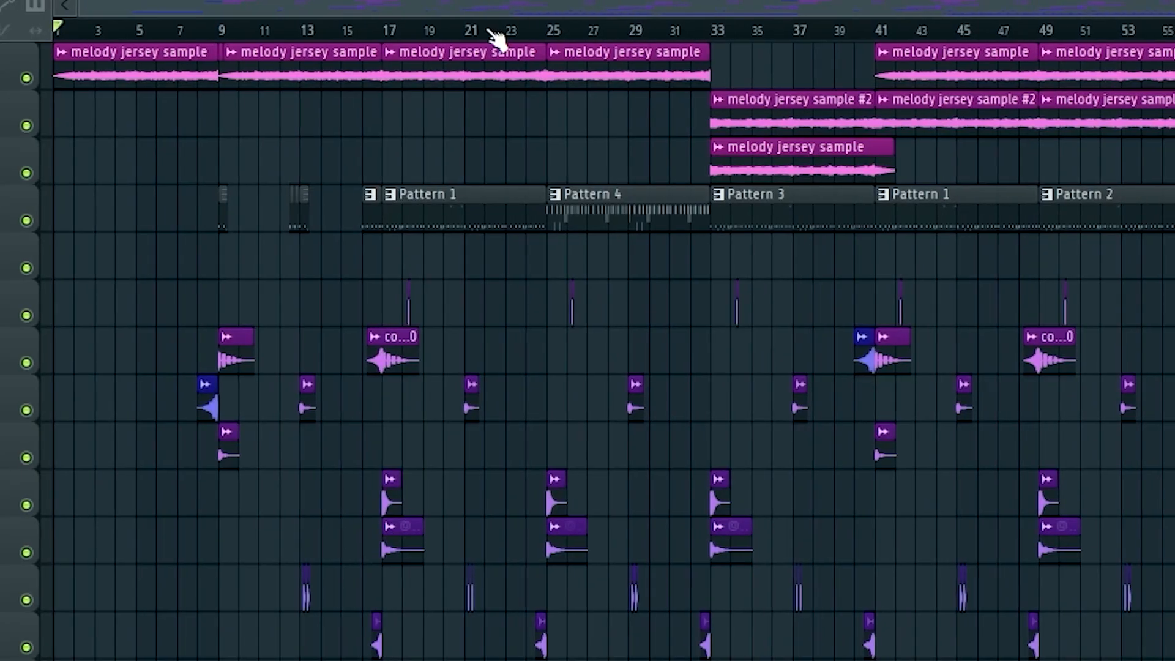
scroll(493, 39, up, 5)
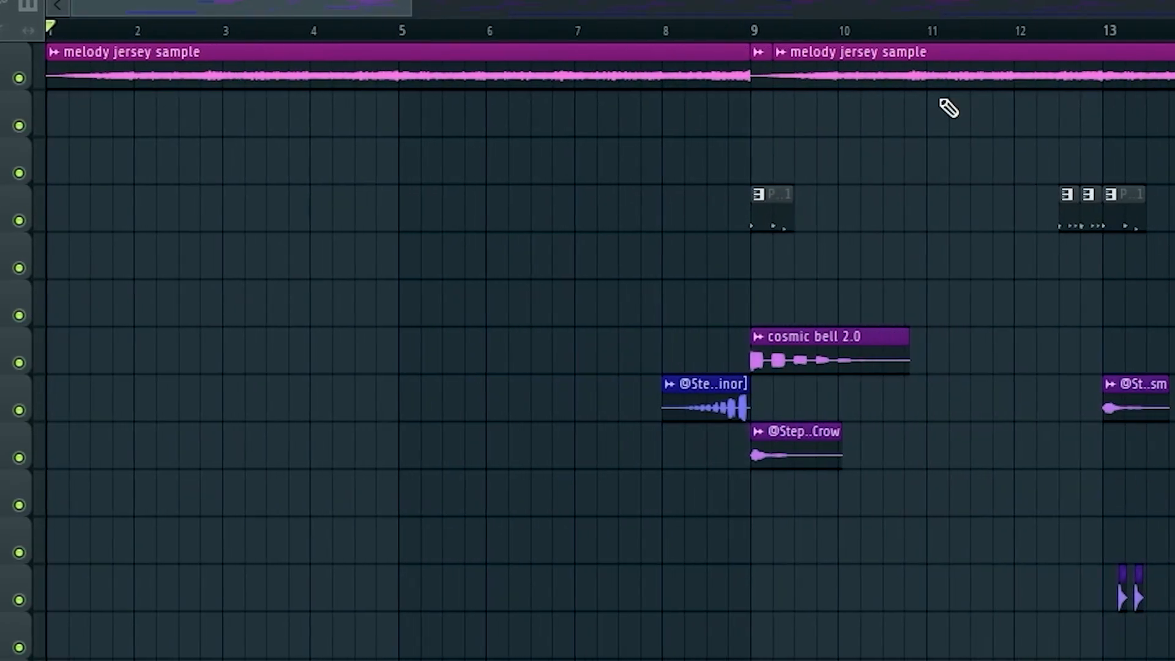
scroll(436, 227, right, 5)
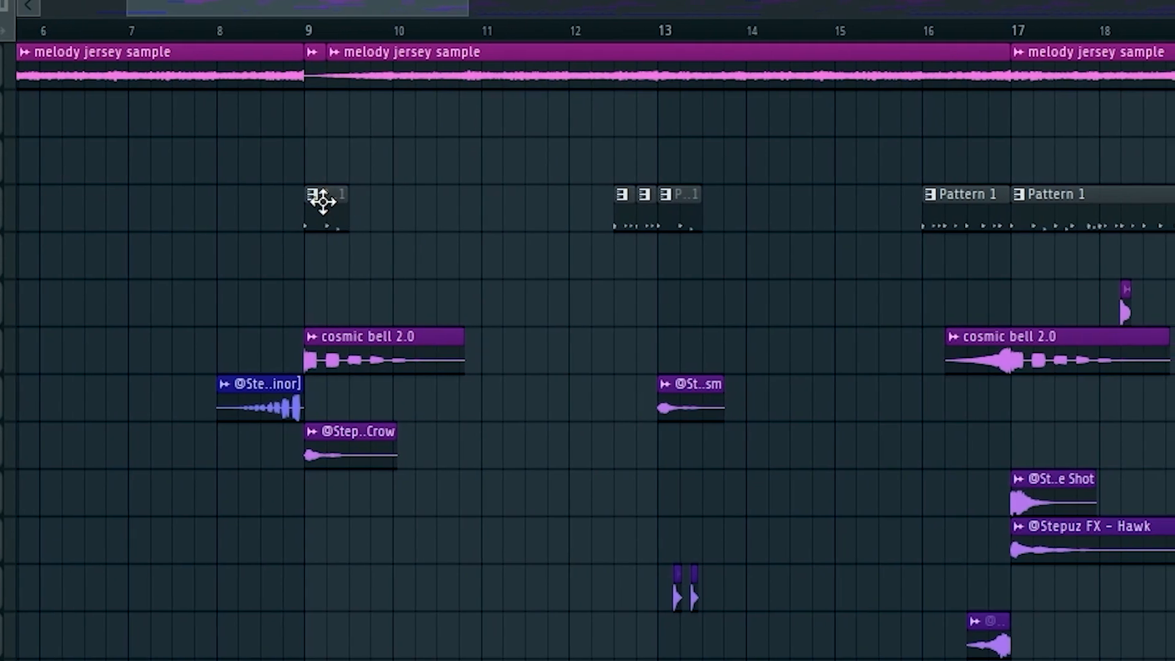